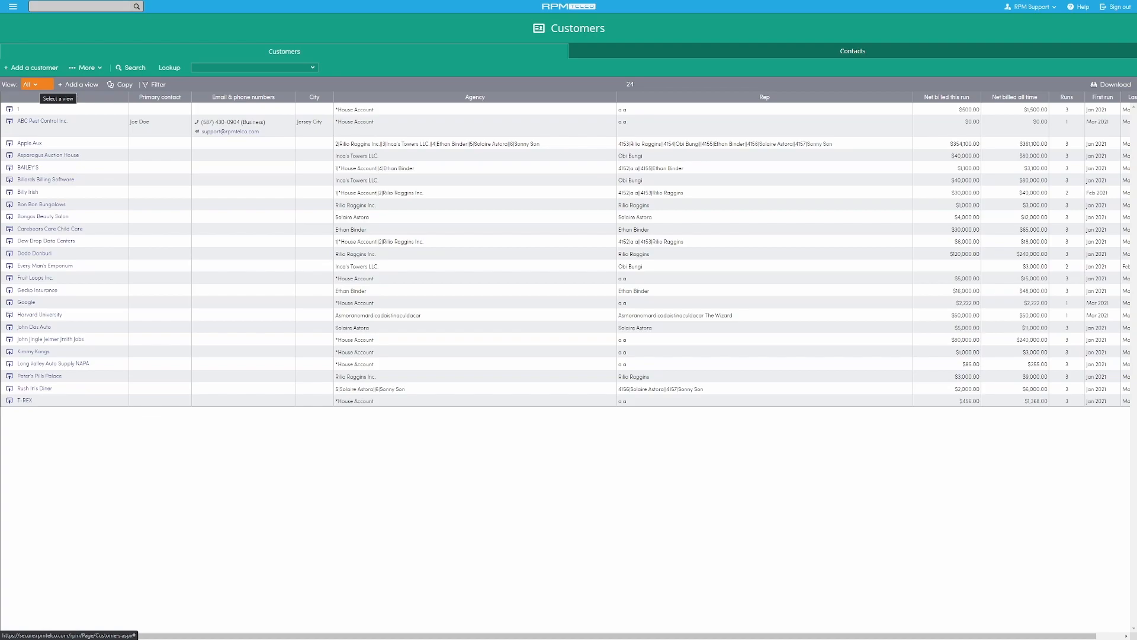
- Mark the built-in All view as a favorite, and remove it from the favorites again
{"action": "left_click", "coordinate": [31, 84]}
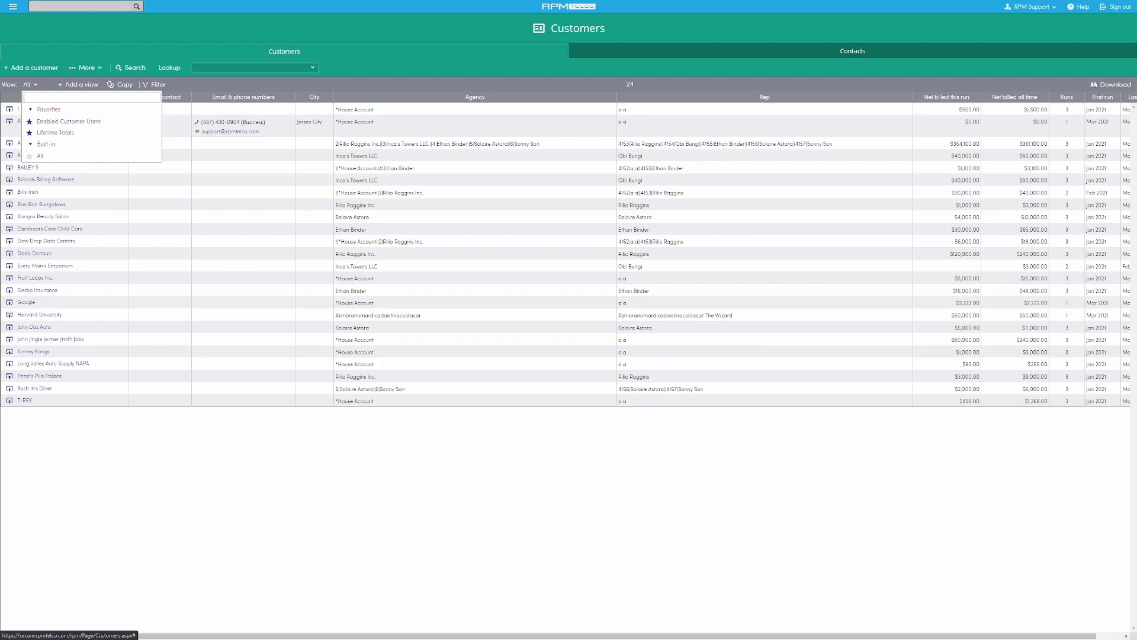
{"action": "left_click", "coordinate": [29, 156]}
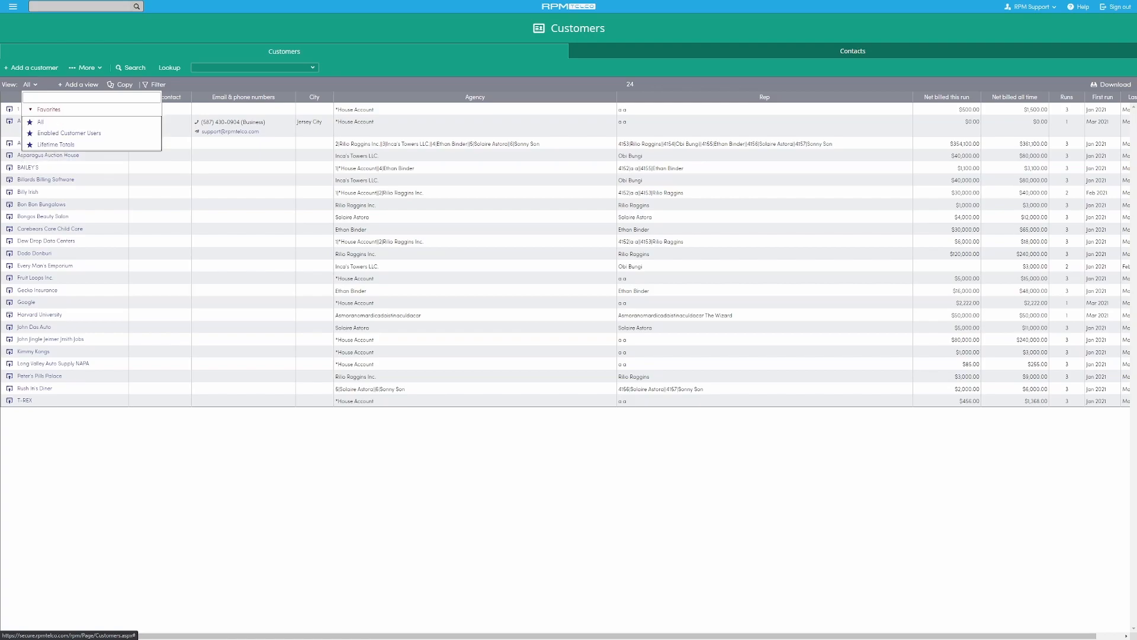
{"action": "left_click", "coordinate": [29, 122]}
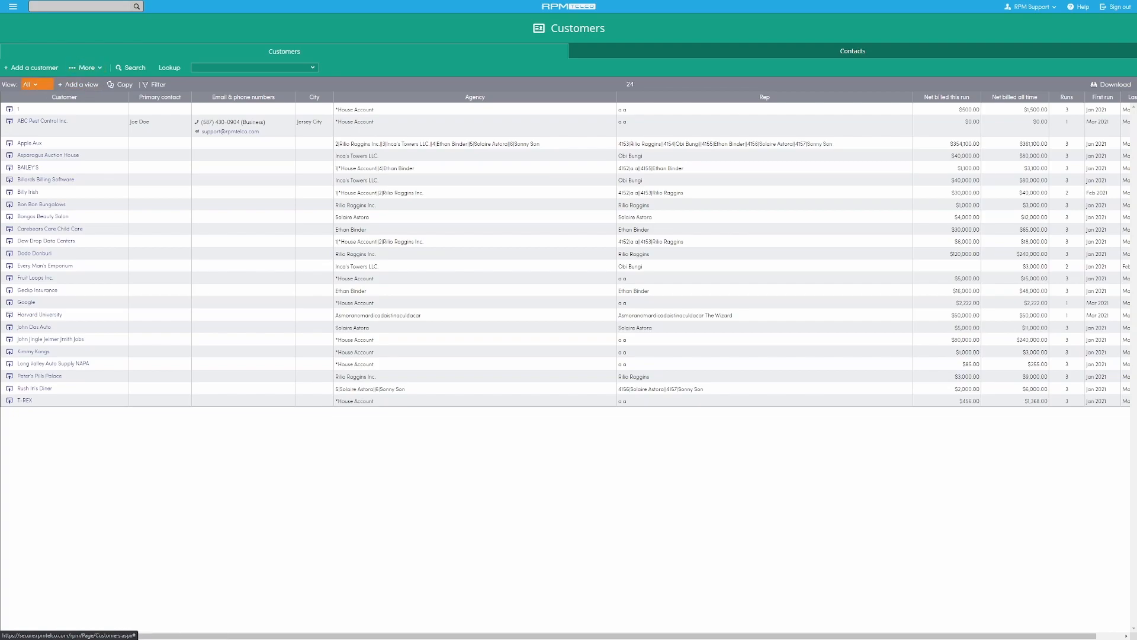
- Start a new customer view named Example with access shared to Staff user
{"action": "left_click", "coordinate": [78, 84]}
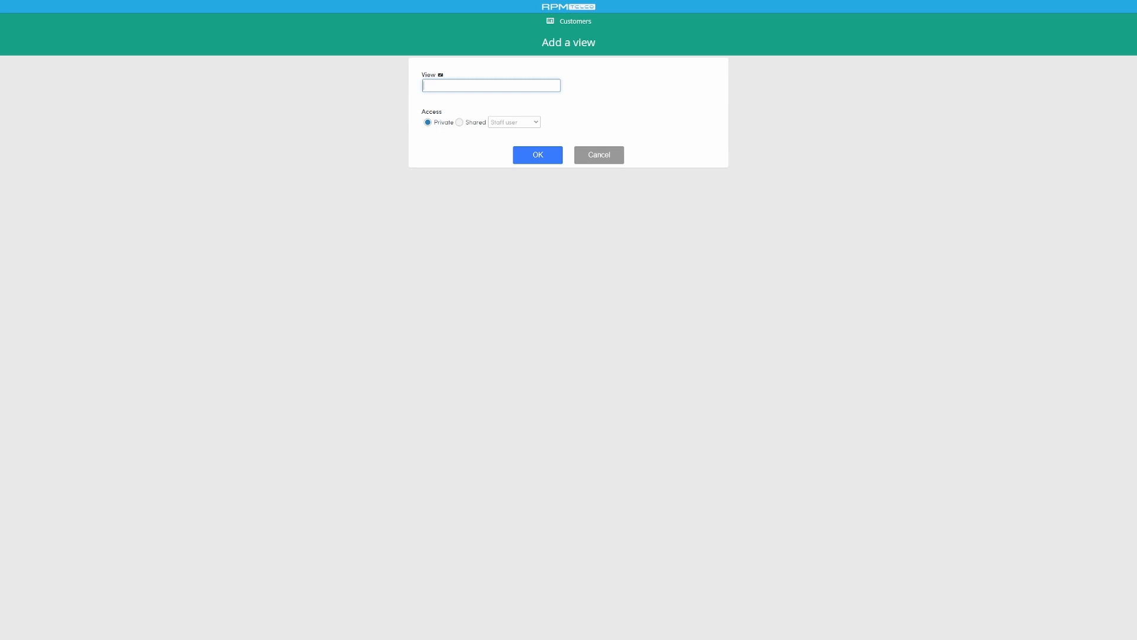
{"action": "type", "text": "Example"}
{"action": "left_click", "coordinate": [460, 122]}
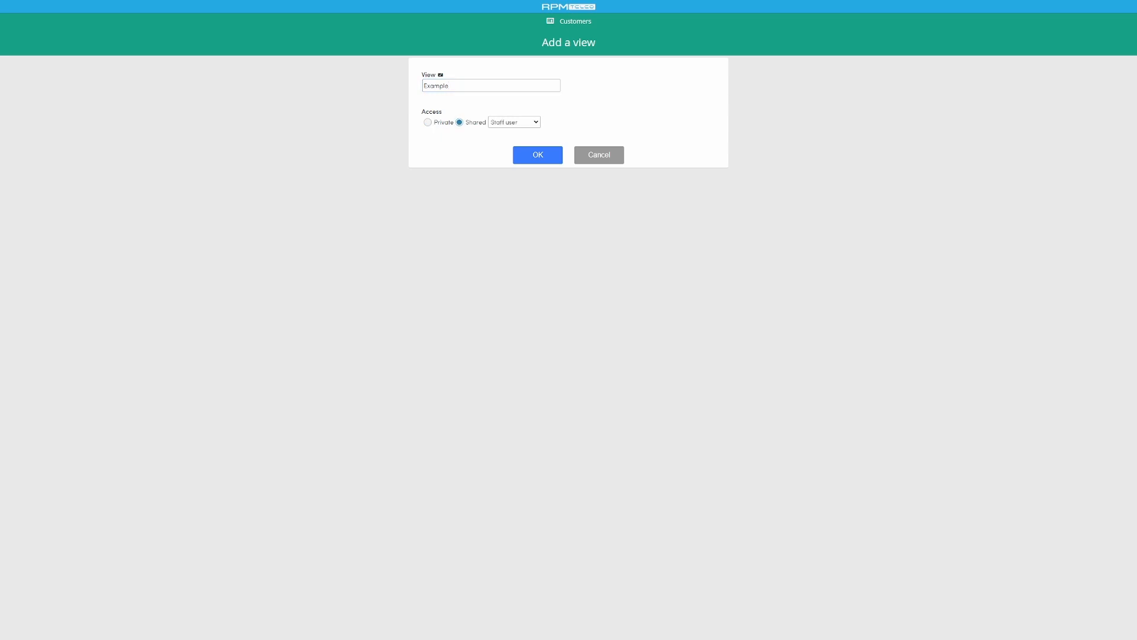
{"action": "left_click", "coordinate": [514, 122]}
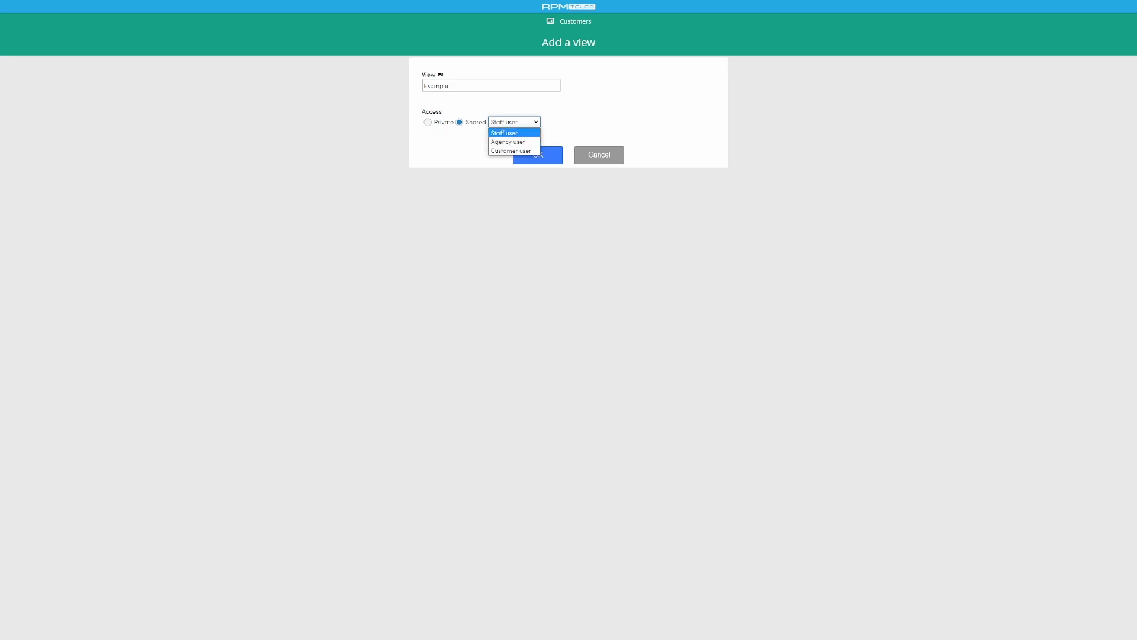
{"action": "left_click", "coordinate": [513, 133]}
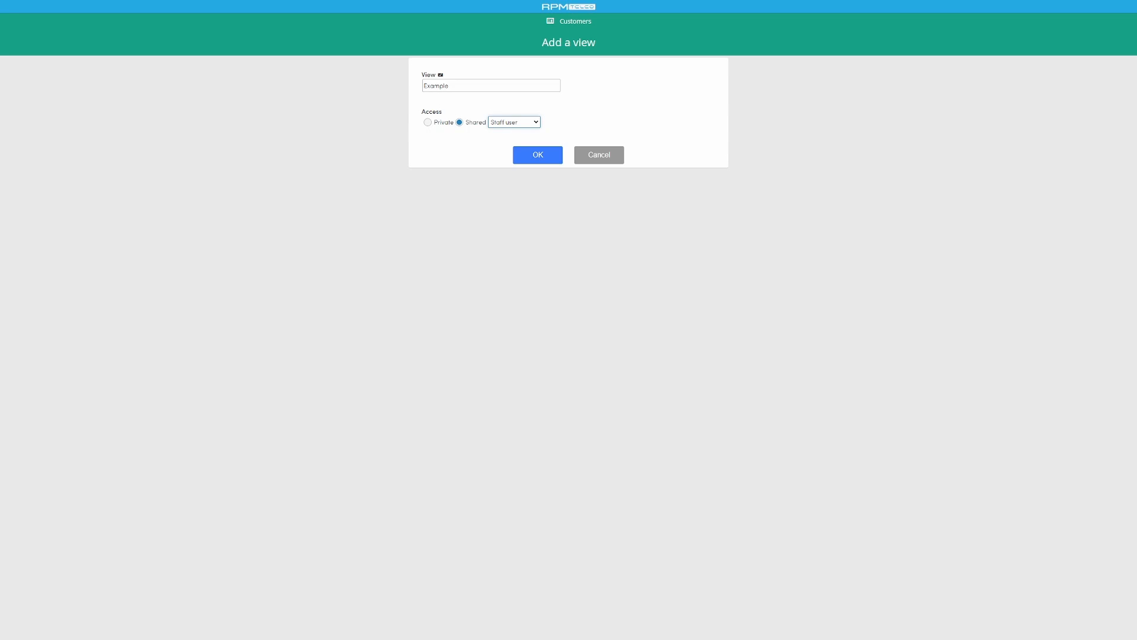
- Change the new view's shared access to Agency user and its name to Agency View - Example
{"action": "left_click", "coordinate": [515, 122]}
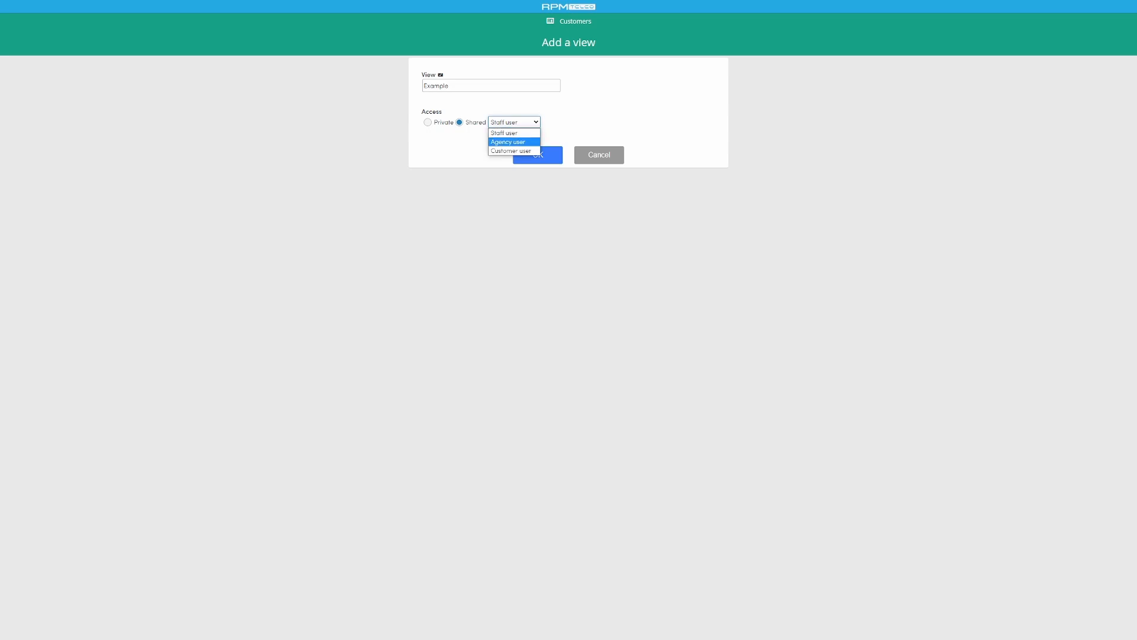
{"action": "key", "text": "Return"}
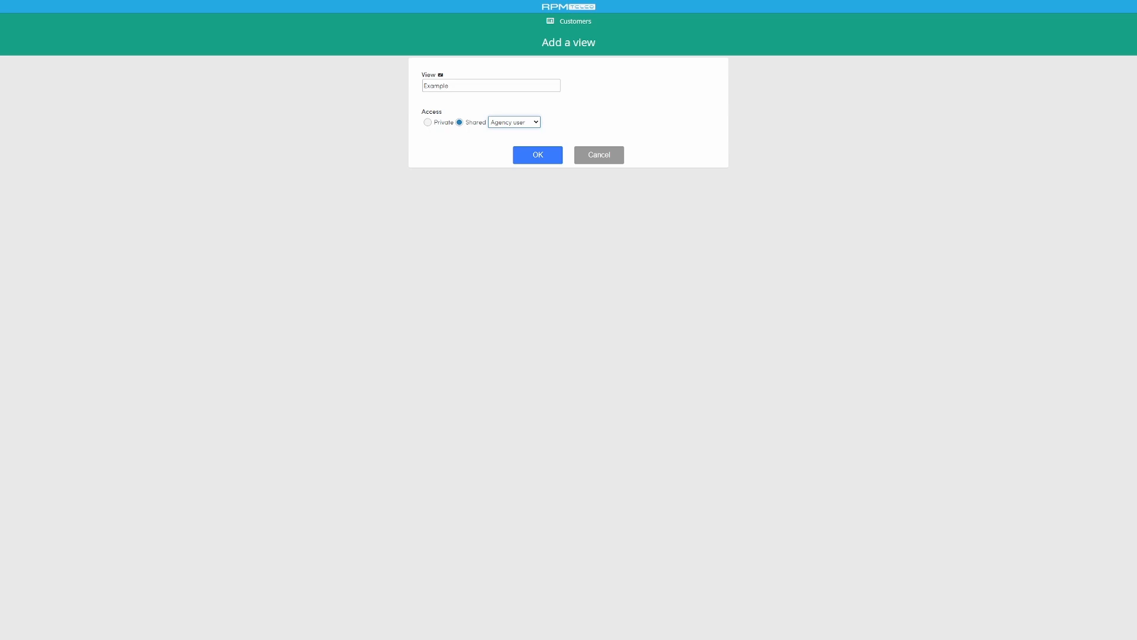
{"action": "left_click", "coordinate": [450, 86]}
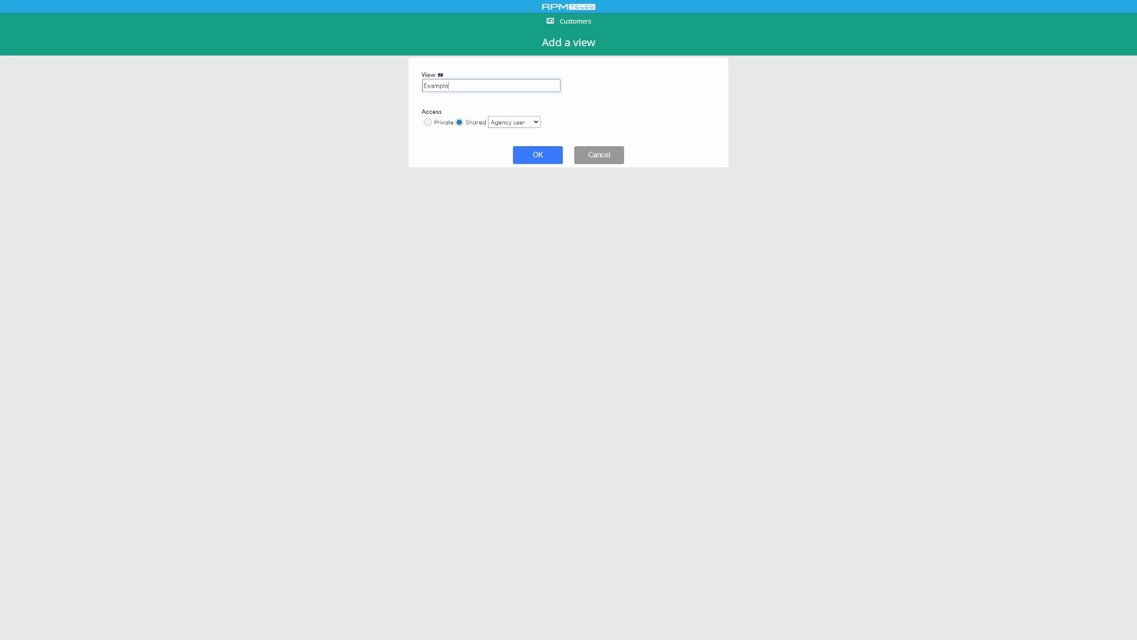
{"action": "type", "text": "Agency "}
{"action": "type", "text": "- "}
{"action": "type", "text": "View"}
- Set the shared access back to Staff user, shorten the view name to Example, and create the view
{"action": "left_click", "coordinate": [514, 122]}
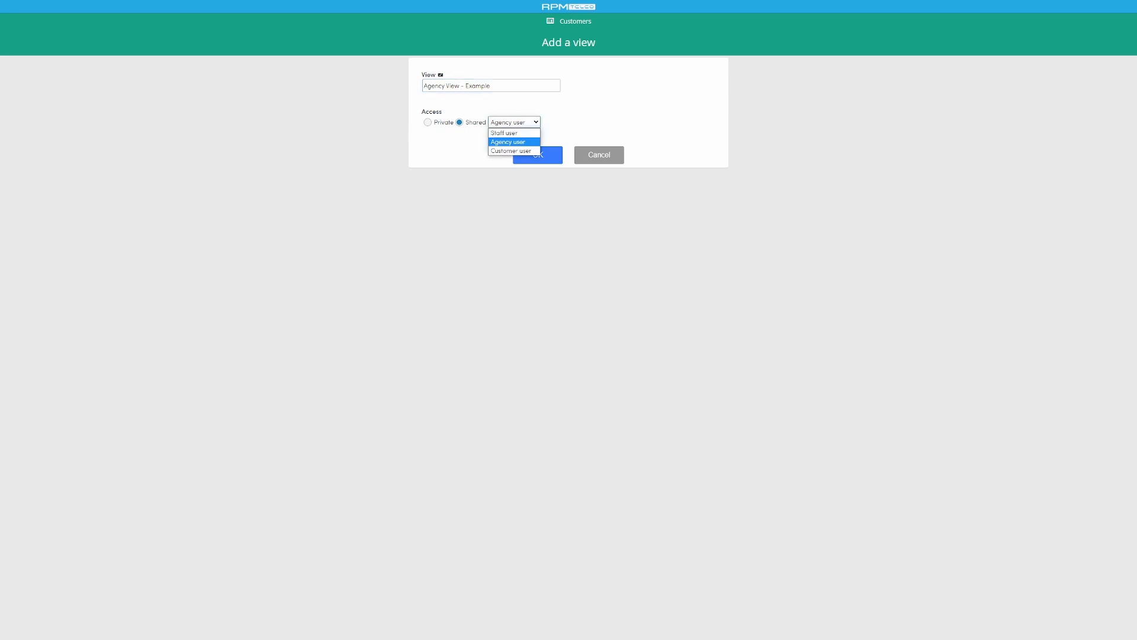
{"action": "key", "text": "Up"}
{"action": "key", "text": "Return"}
{"action": "left_click_drag", "start_coordinate": [465, 86], "coordinate": [423, 86]}
{"action": "key", "text": "BackSpace"}
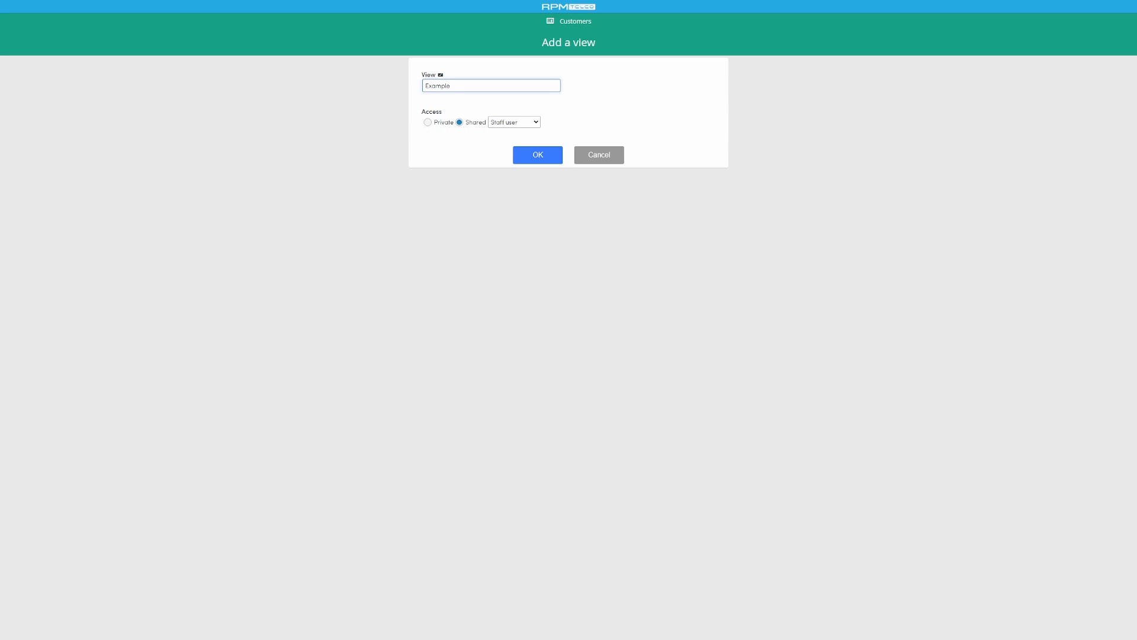
{"action": "key", "text": "Delete"}
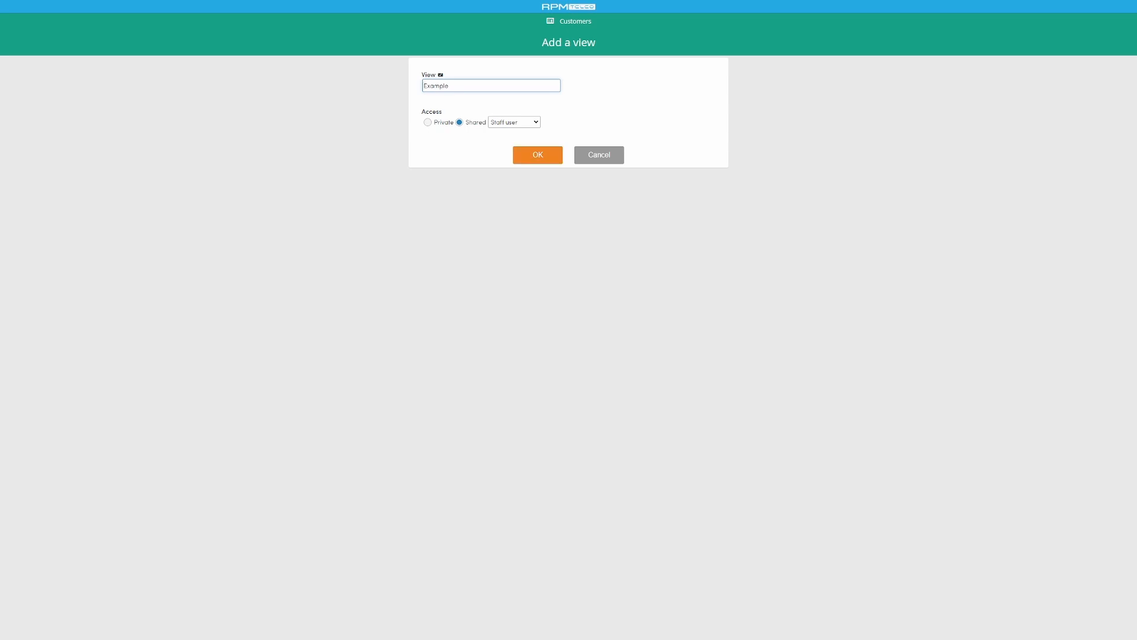
{"action": "key", "text": "Return"}
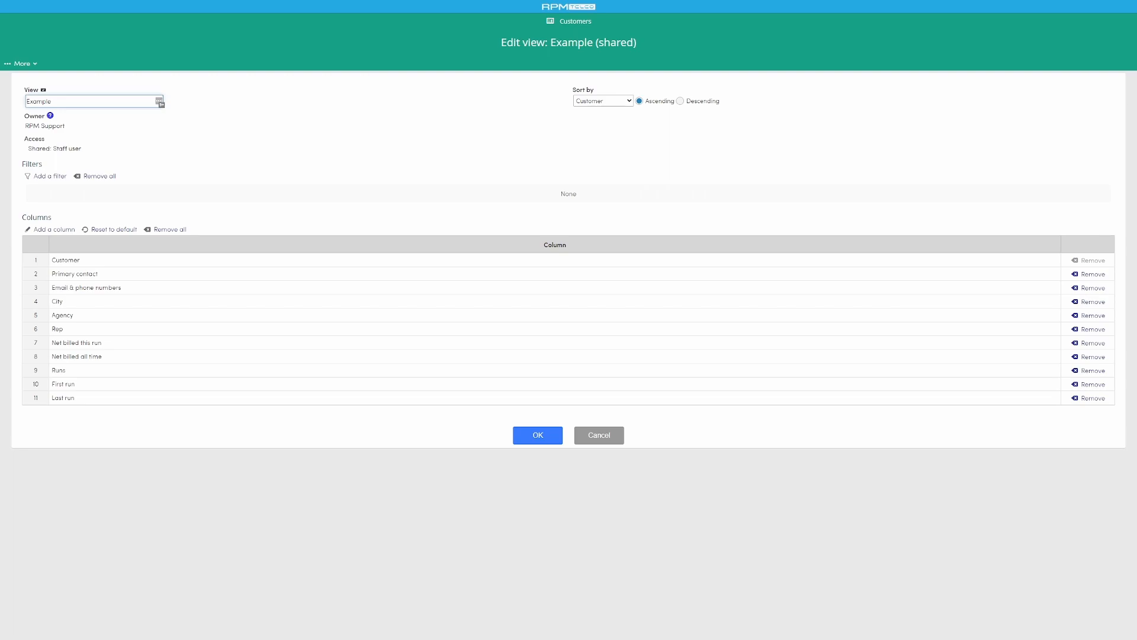
- Set the Example view to sort by Net billed this run after trying Agency and Customer
{"action": "left_click", "coordinate": [603, 100]}
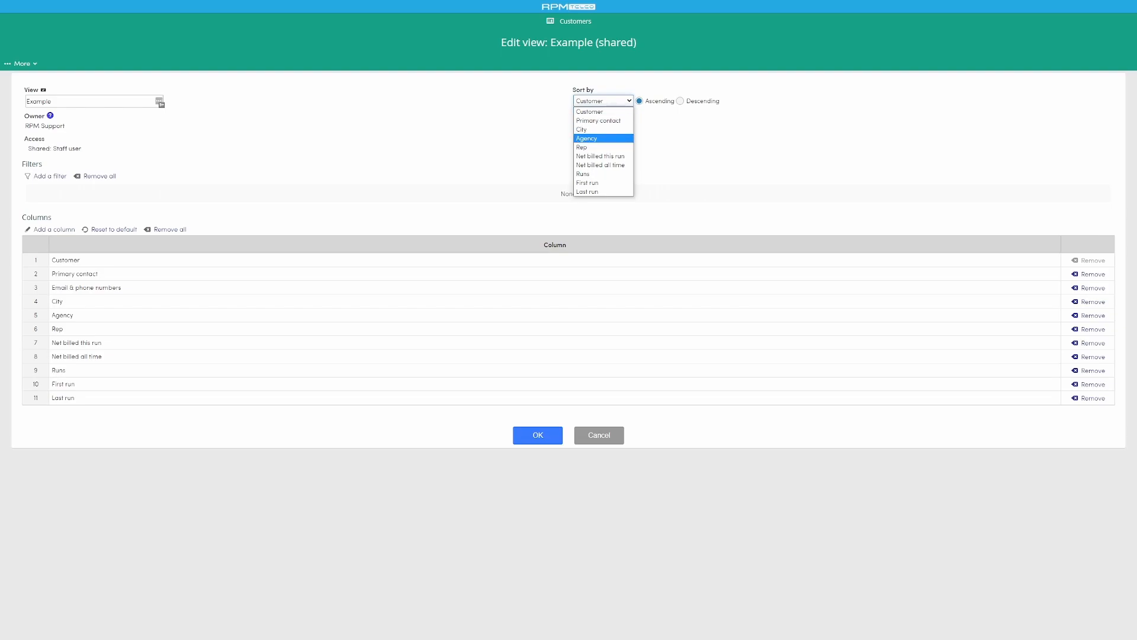
{"action": "left_click", "coordinate": [603, 138]}
{"action": "left_click", "coordinate": [603, 101]}
{"action": "left_click", "coordinate": [603, 112]}
{"action": "left_click", "coordinate": [603, 101]}
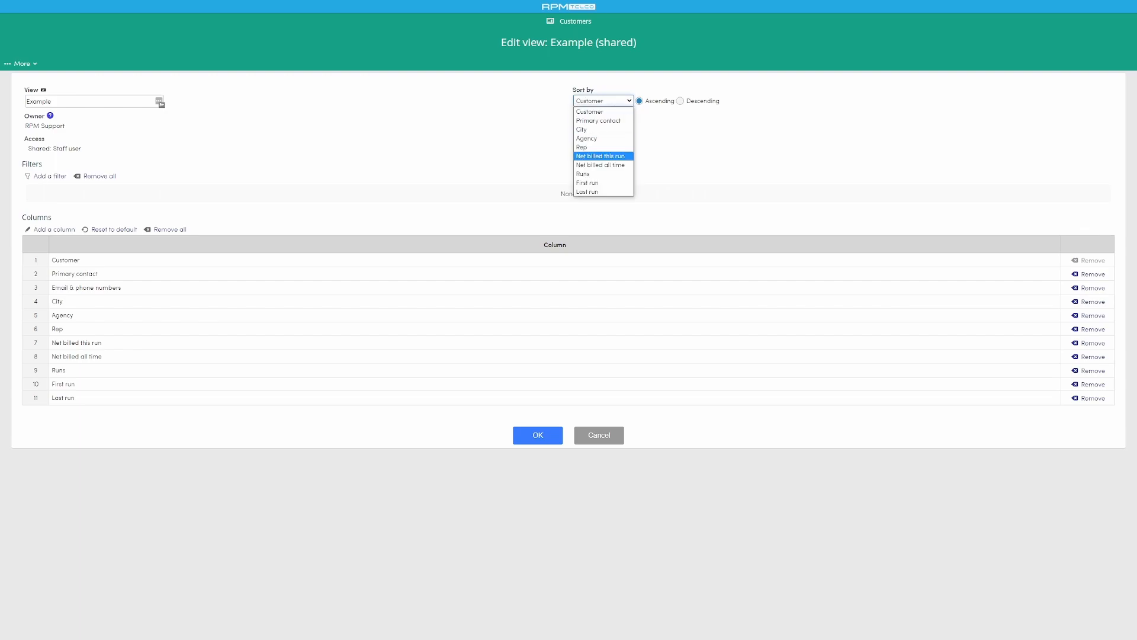
{"action": "left_click", "coordinate": [603, 157]}
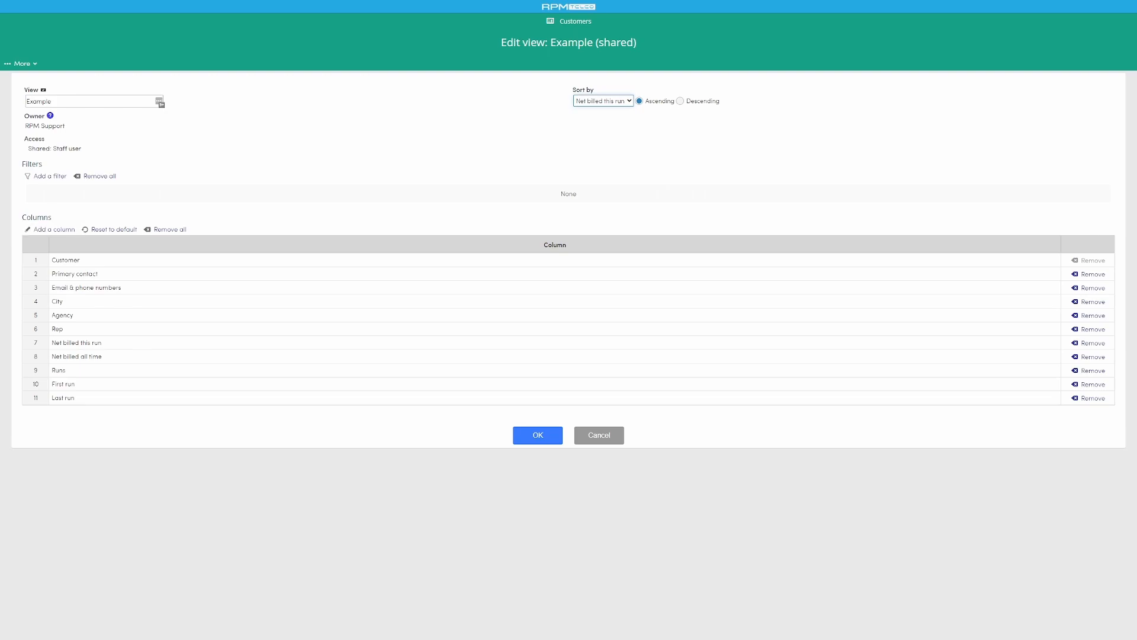
- Rename the view to Example - Billed This Month, correcting the misspelled word in the name
{"action": "left_click", "coordinate": [52, 101]}
{"action": "type", "text": "- Billed Th"}
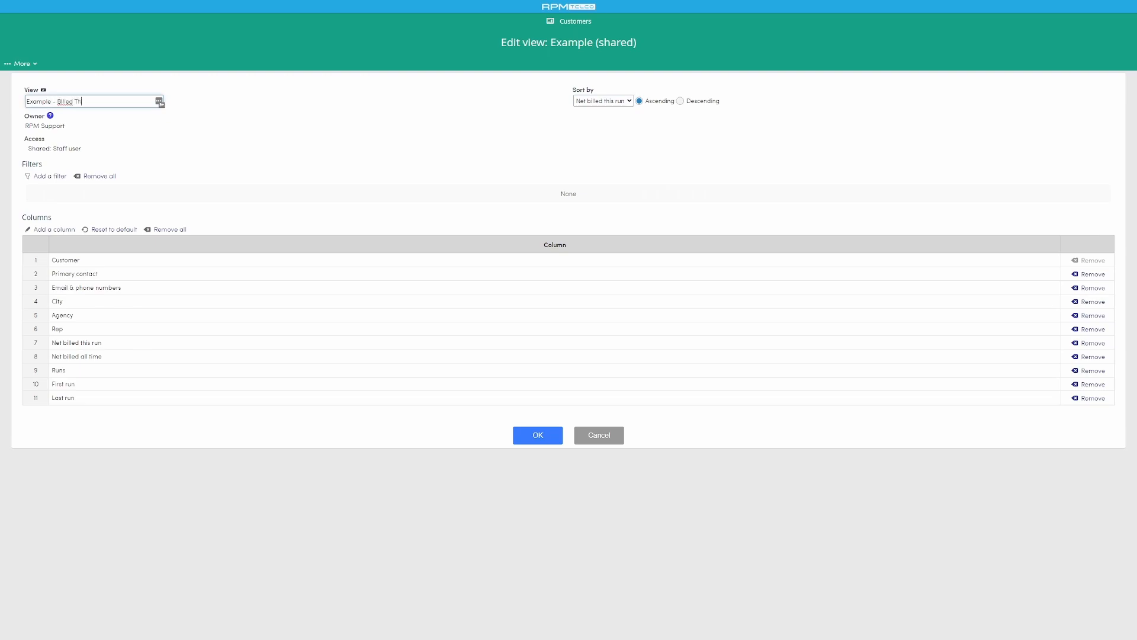
{"action": "type", "text": "is Month"}
{"action": "right_click", "coordinate": [64, 101]}
{"action": "left_click", "coordinate": [89, 108]}
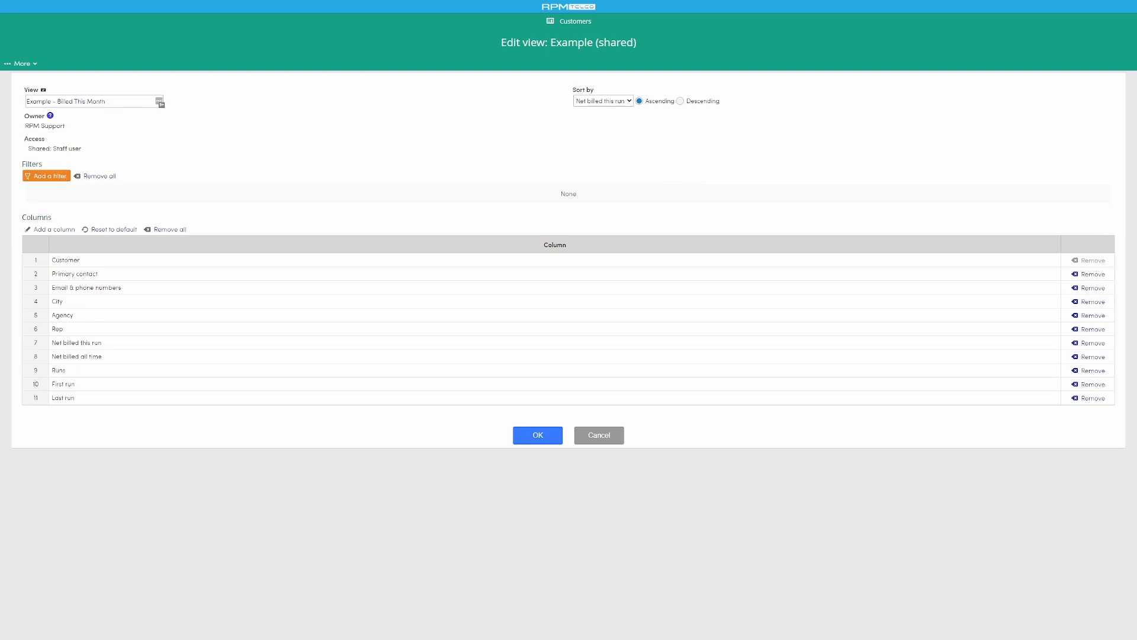
- Add a filter that limits the view to customers with Has items in run set to Latest run
{"action": "left_click", "coordinate": [47, 176]}
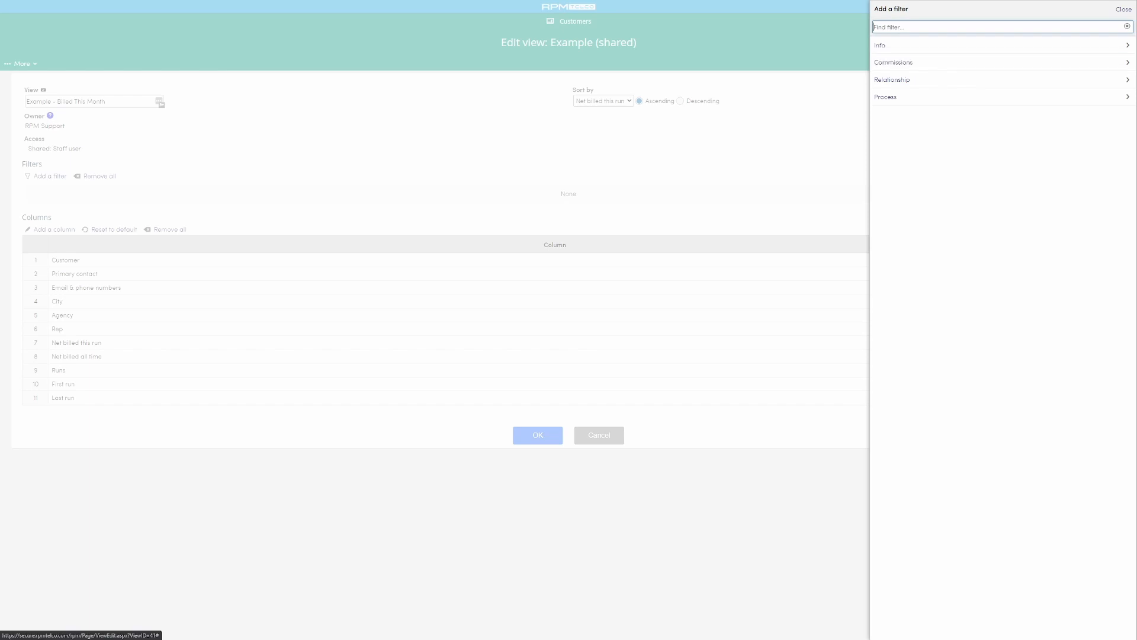
{"action": "key", "text": "Return"}
{"action": "key", "text": "Down"}
{"action": "key", "text": "Down"}
{"action": "key", "text": "Down"}
{"action": "key", "text": "Return"}
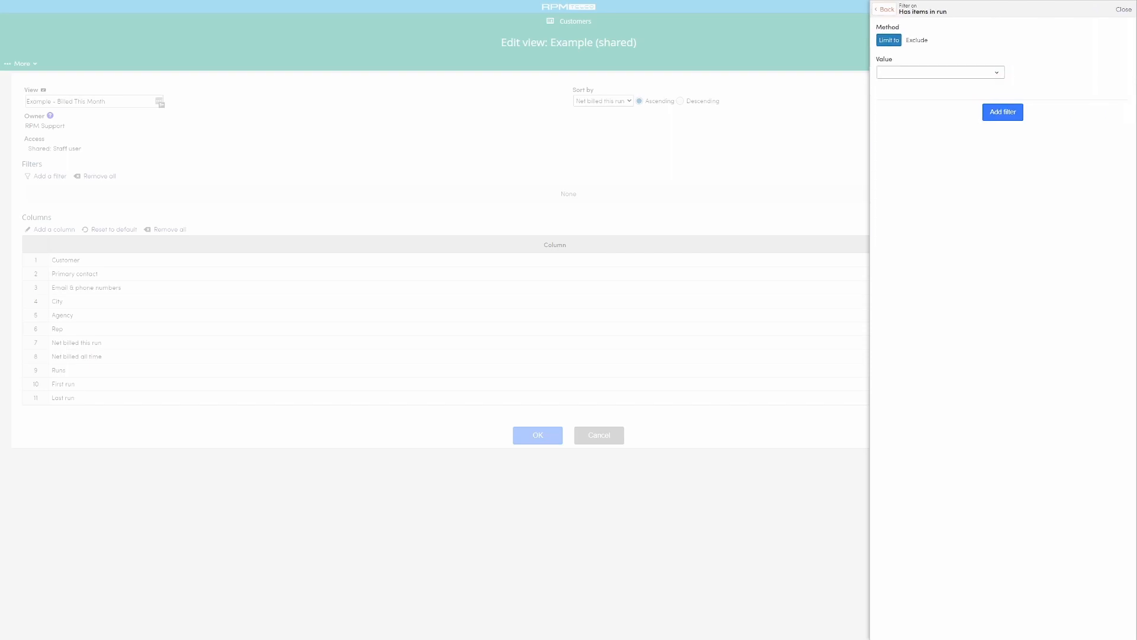
{"action": "left_click", "coordinate": [940, 72]}
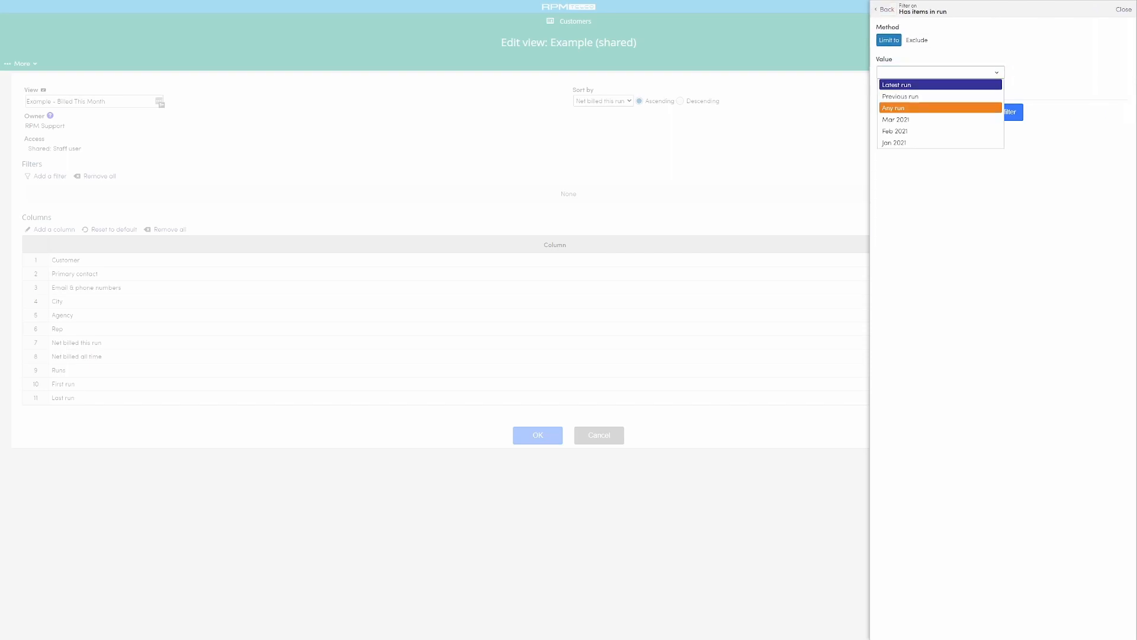
{"action": "key", "text": "Up"}
{"action": "key", "text": "Up"}
{"action": "key", "text": "Return"}
{"action": "key", "text": "Tab"}
{"action": "key", "text": "Return"}
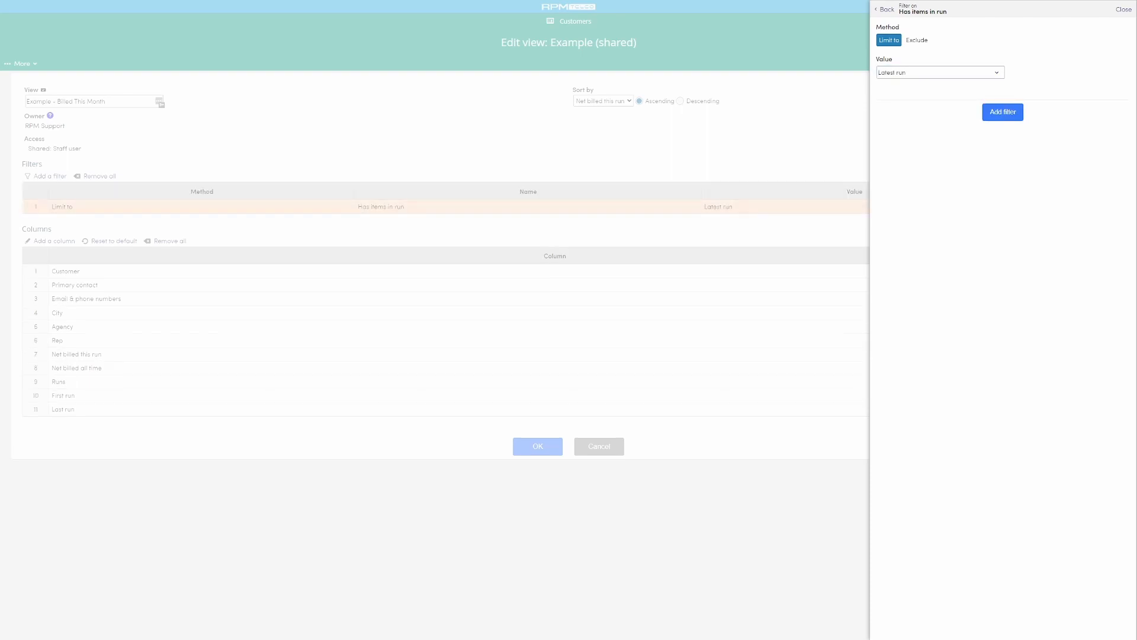
{"action": "key", "text": "Escape"}
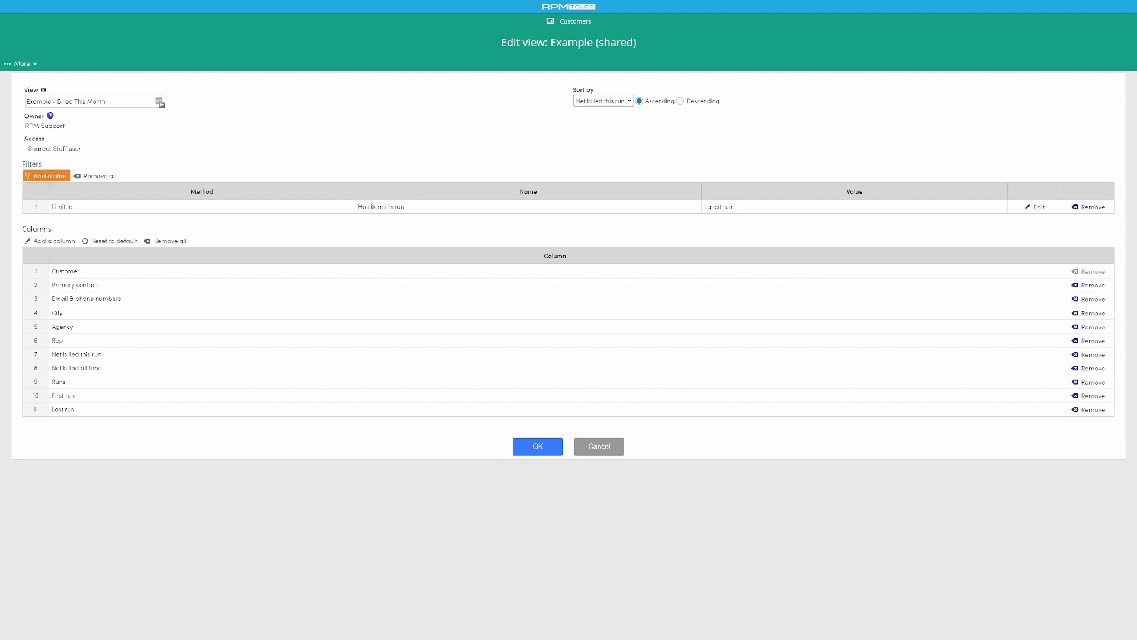
{"action": "left_click", "coordinate": [47, 176]}
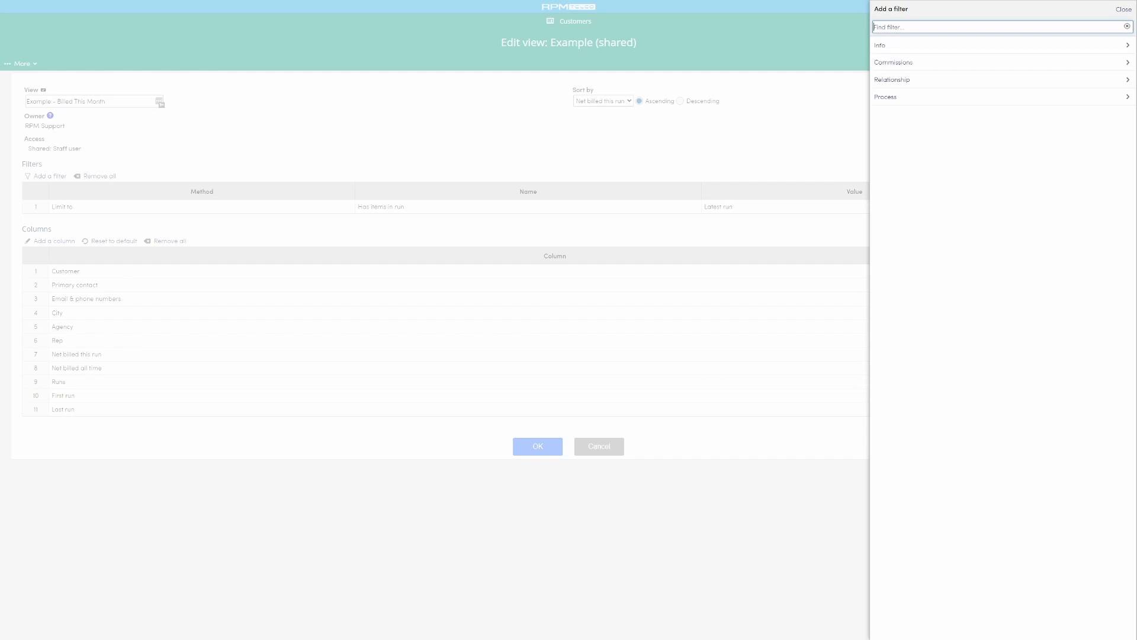
{"action": "left_click", "coordinate": [1123, 9]}
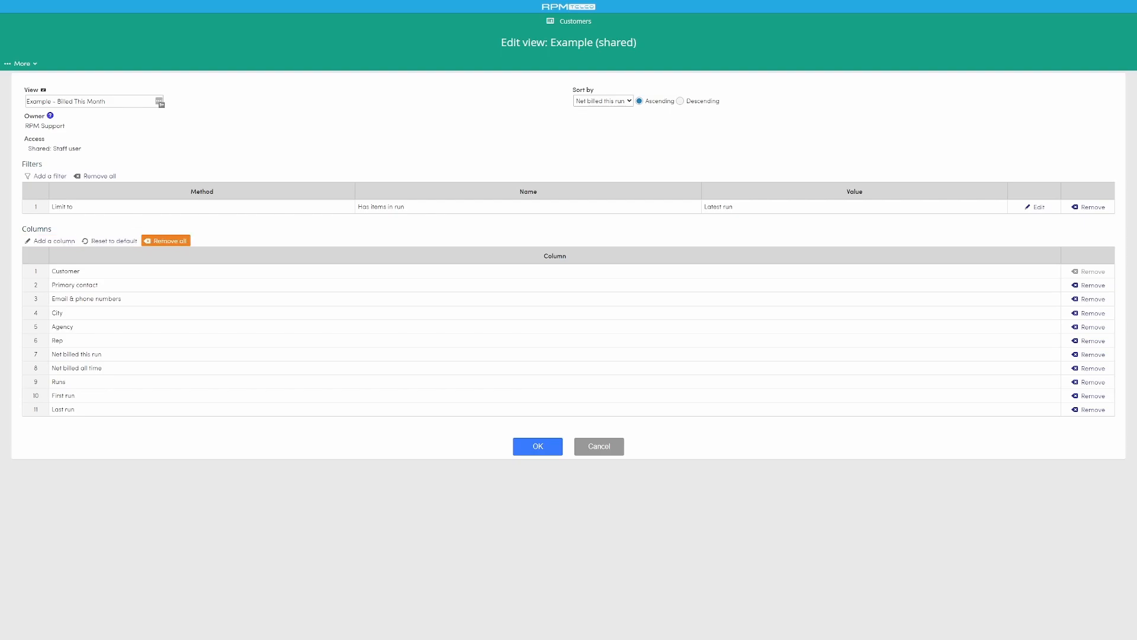
- Remove all removable columns from the view, reset the columns to default, and remove them all again
{"action": "left_click", "coordinate": [166, 241]}
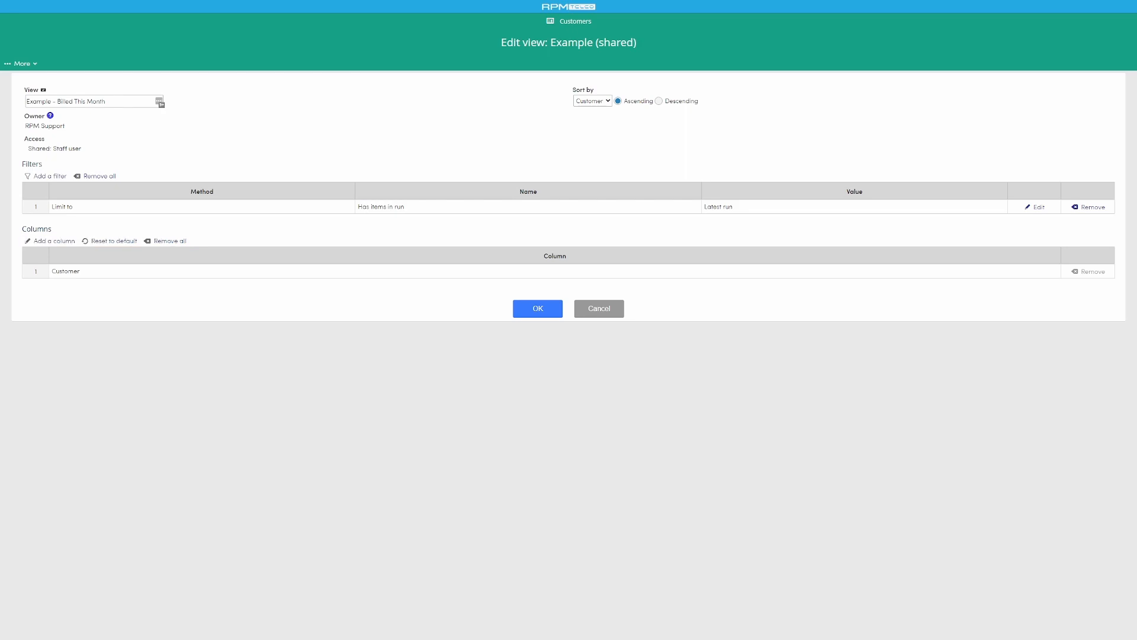
{"action": "left_click", "coordinate": [112, 241]}
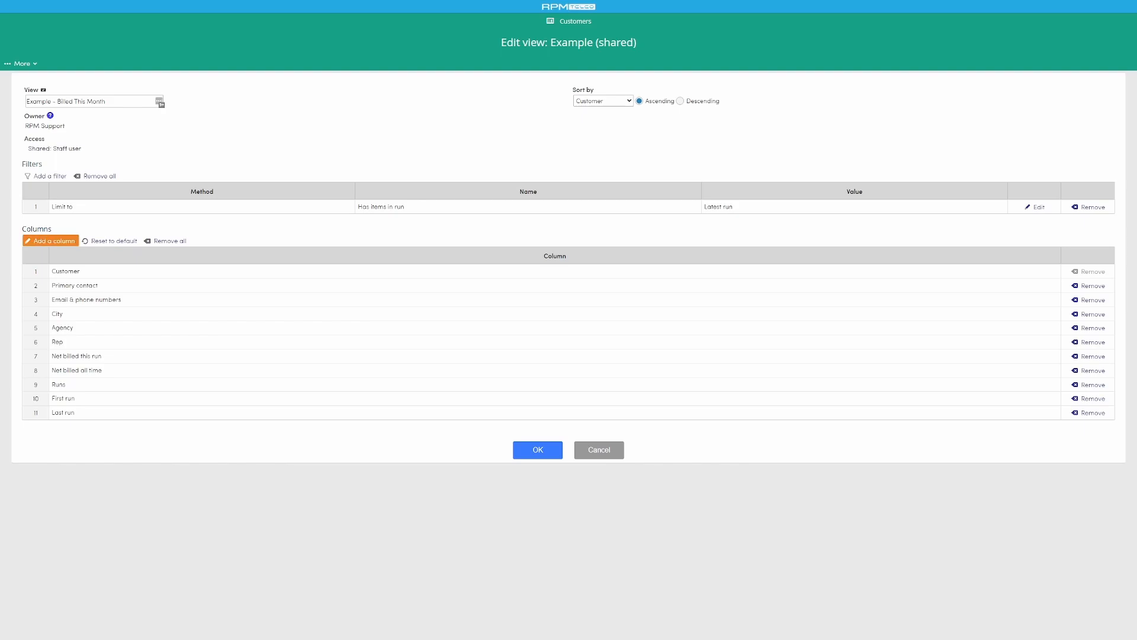
{"action": "left_click", "coordinate": [167, 241]}
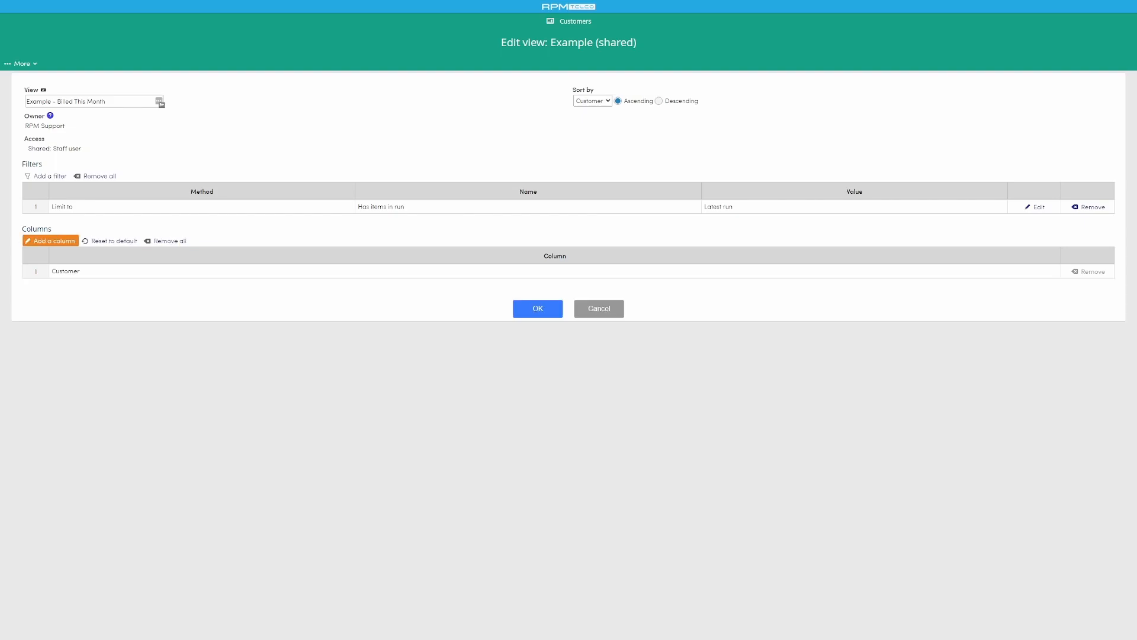
- Add the Accounts, Agency, Rep, Added and Modified columns from the Info category to the view
{"action": "left_click", "coordinate": [51, 240]}
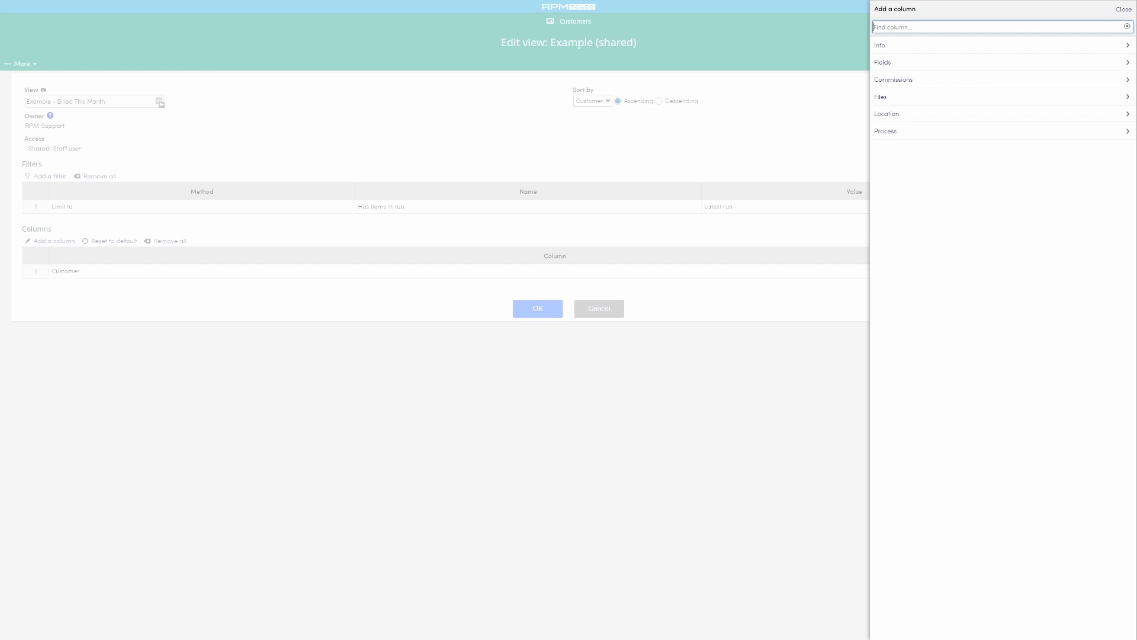
{"action": "left_click", "coordinate": [895, 80]}
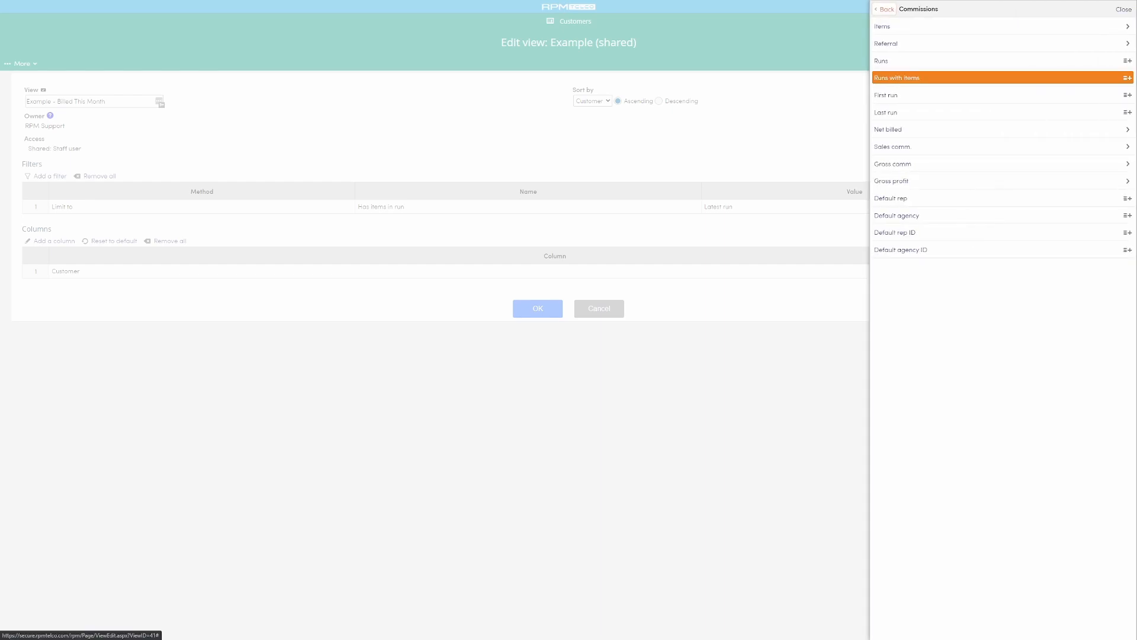
{"action": "left_click", "coordinate": [884, 8]}
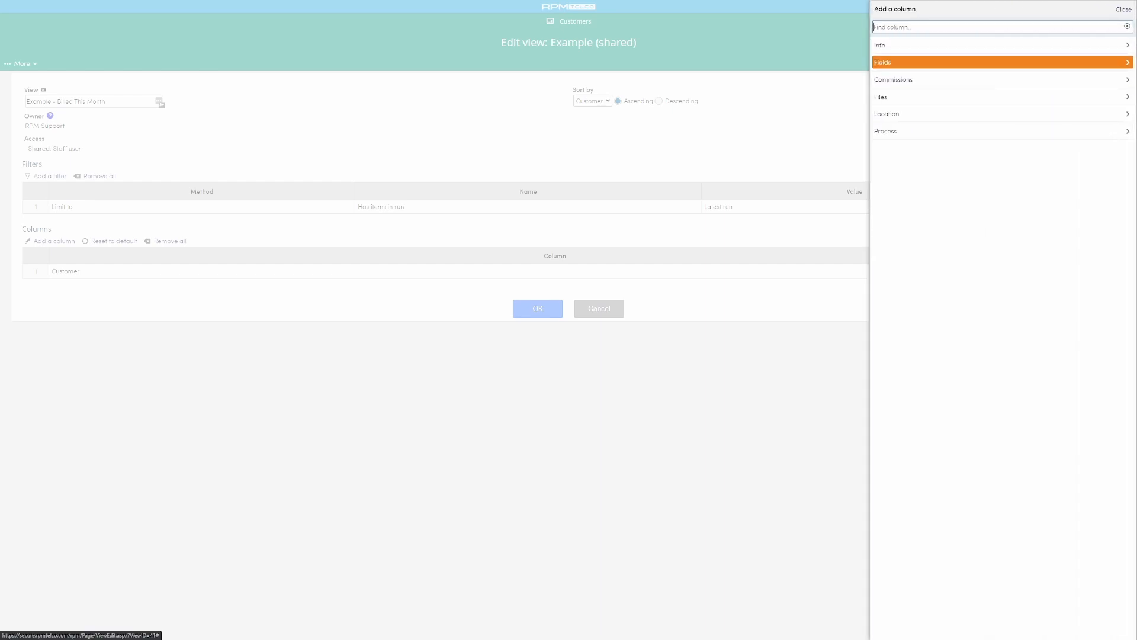
{"action": "left_click", "coordinate": [888, 45]}
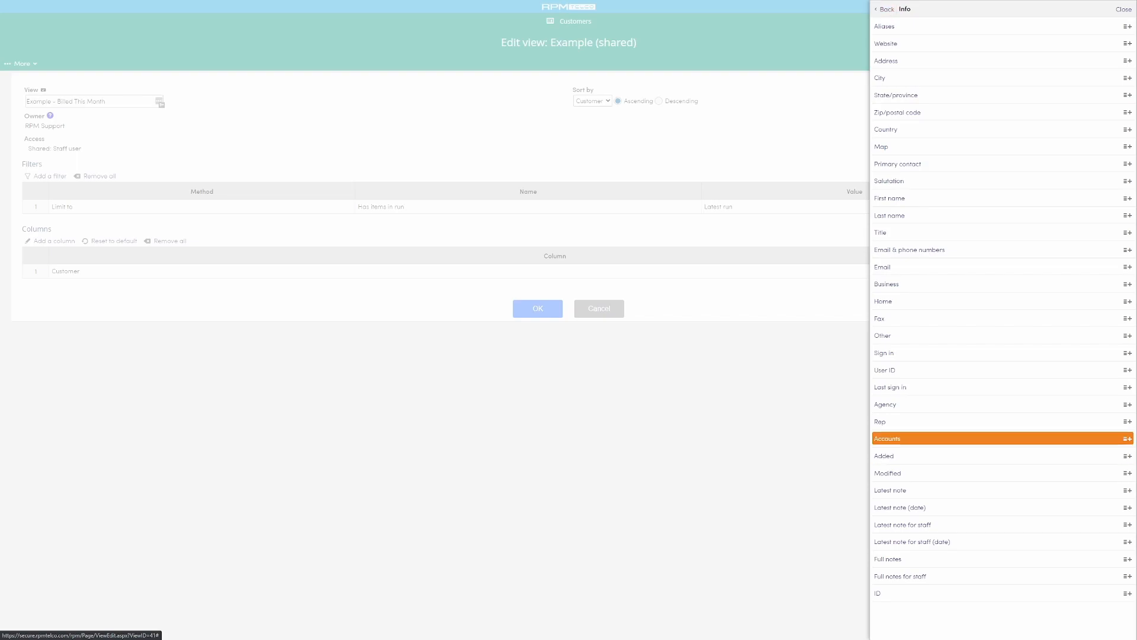
{"action": "left_click", "coordinate": [1007, 439]}
{"action": "left_click", "coordinate": [1007, 404]}
{"action": "left_click", "coordinate": [1007, 404]}
{"action": "left_click", "coordinate": [1007, 404]}
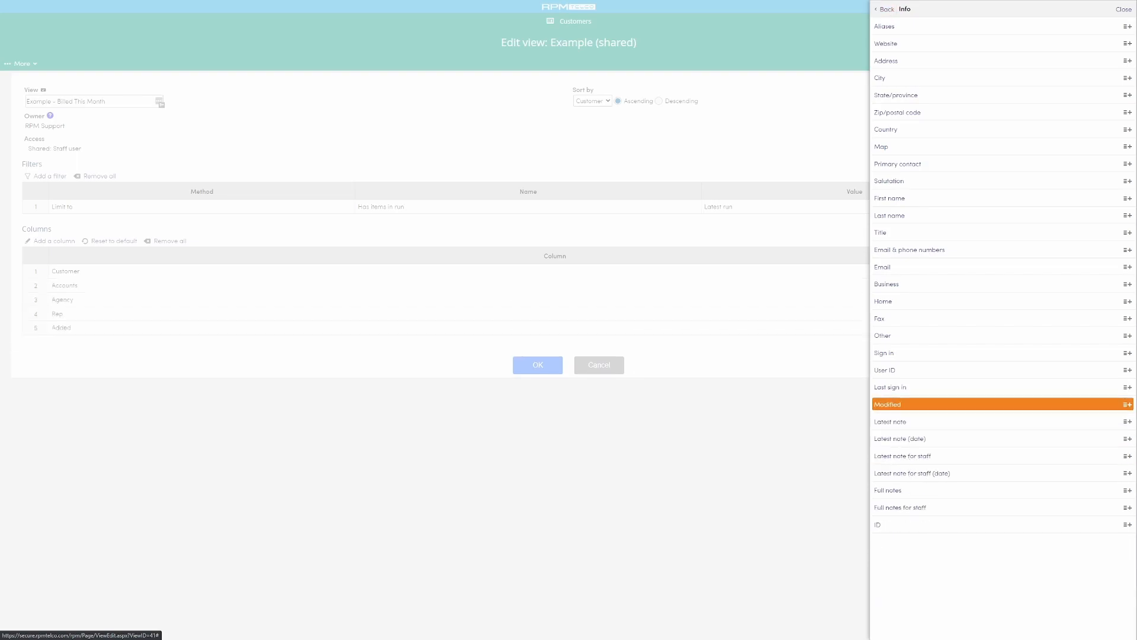
{"action": "left_click", "coordinate": [1008, 404]}
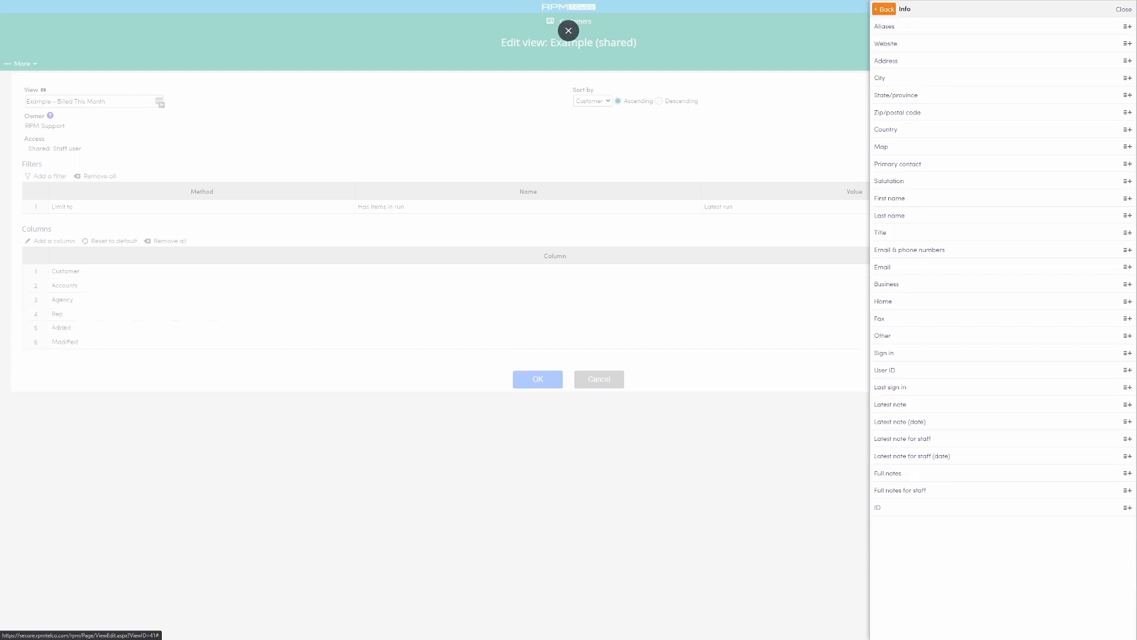
- Add the Net billed this run and Gross comm this run columns from the Commissions category and save the view
{"action": "left_click", "coordinate": [884, 9]}
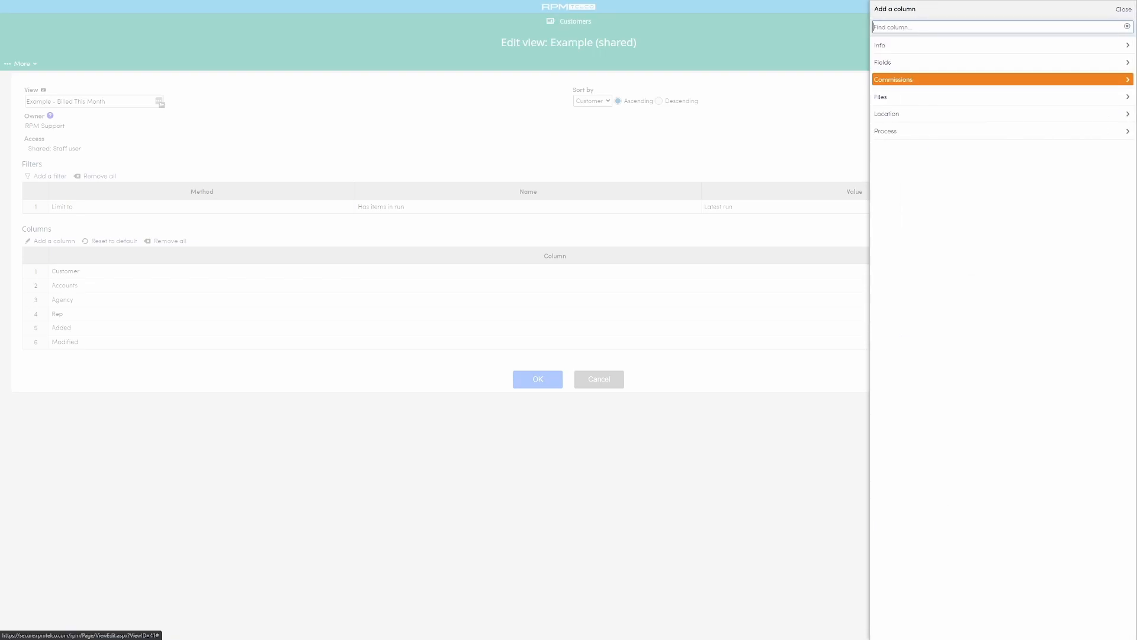
{"action": "left_click", "coordinate": [948, 79]}
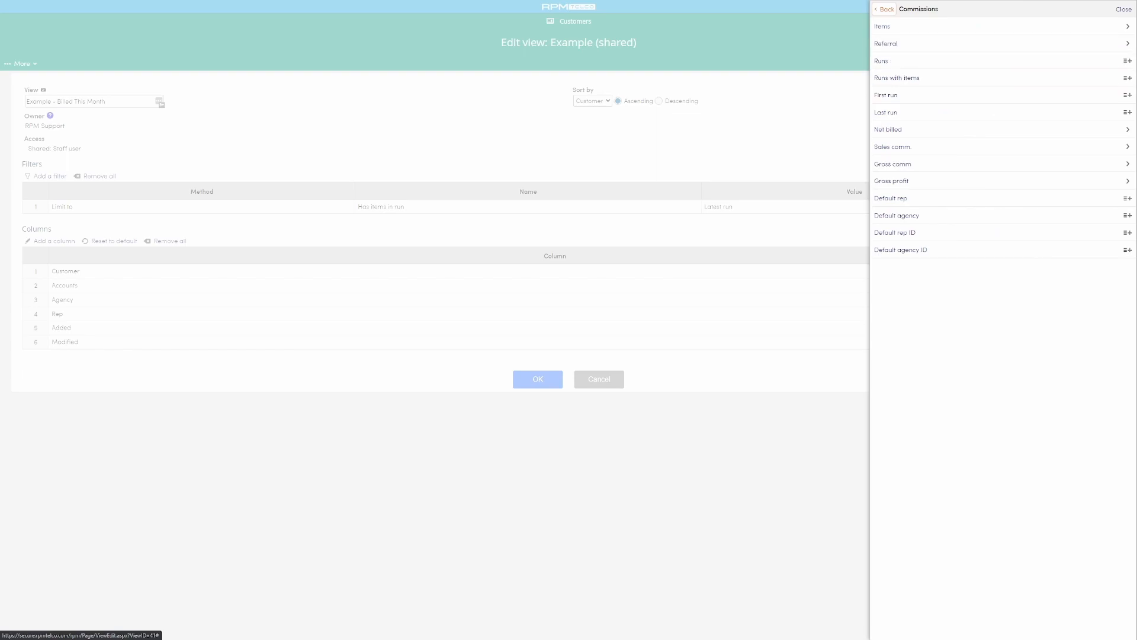
{"action": "left_click", "coordinate": [948, 129]}
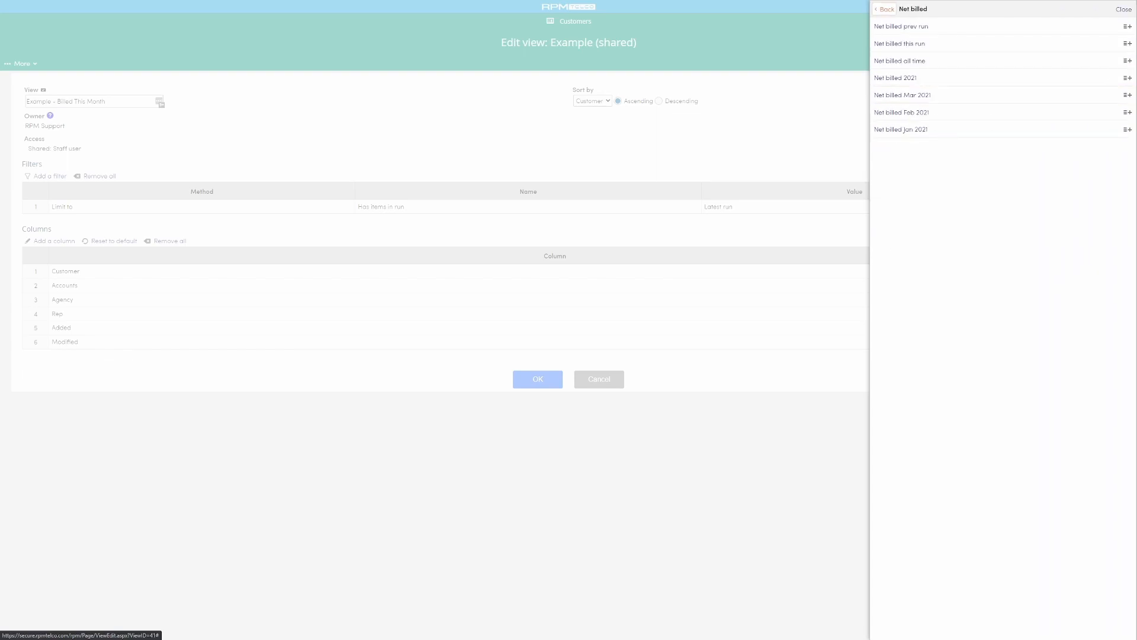
{"action": "left_click", "coordinate": [948, 43]}
{"action": "left_click", "coordinate": [885, 9]}
{"action": "left_click", "coordinate": [948, 163]}
{"action": "left_click", "coordinate": [948, 43]}
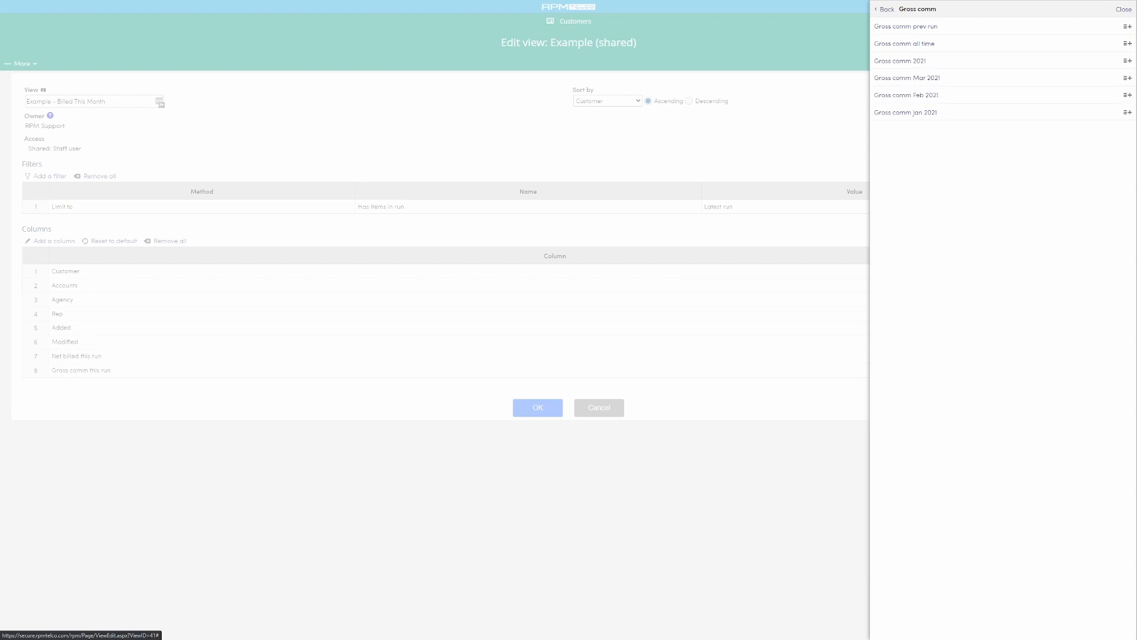
{"action": "left_click", "coordinate": [1123, 10]}
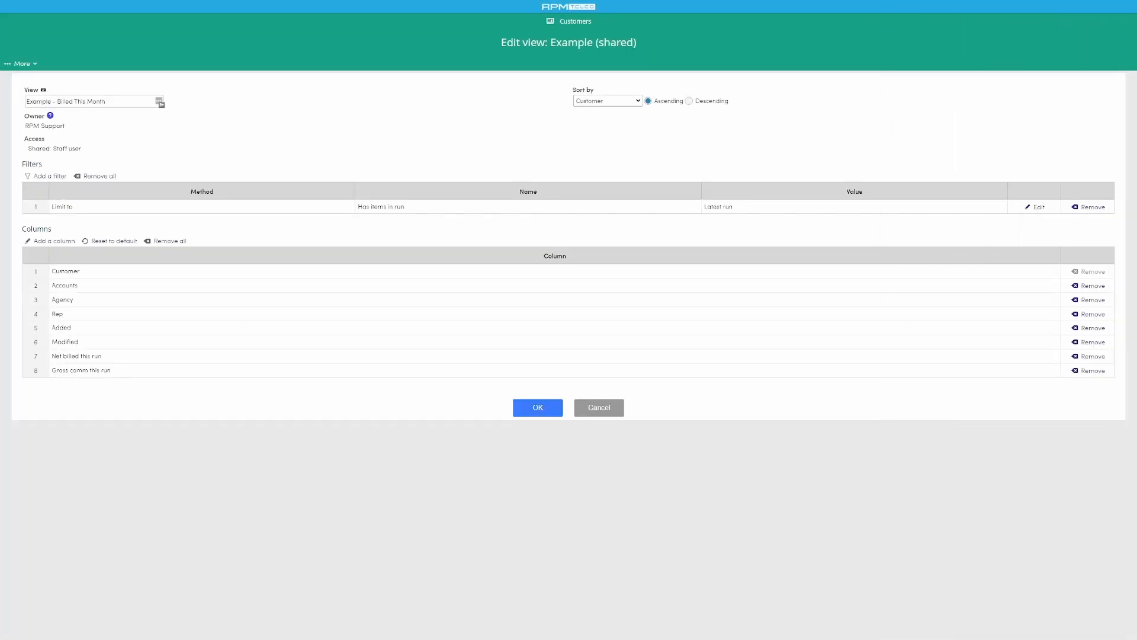
{"action": "left_click", "coordinate": [538, 408]}
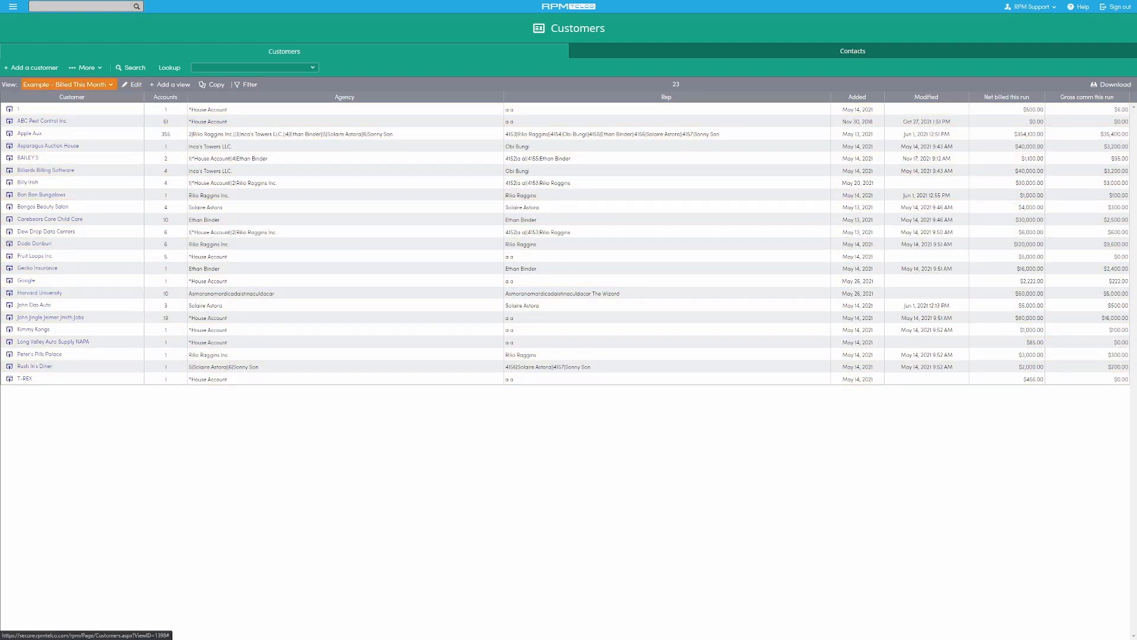
- Edit the Example - Billed This Month view to sort by Net billed this run in descending order, and save it
{"action": "left_click", "coordinate": [132, 84]}
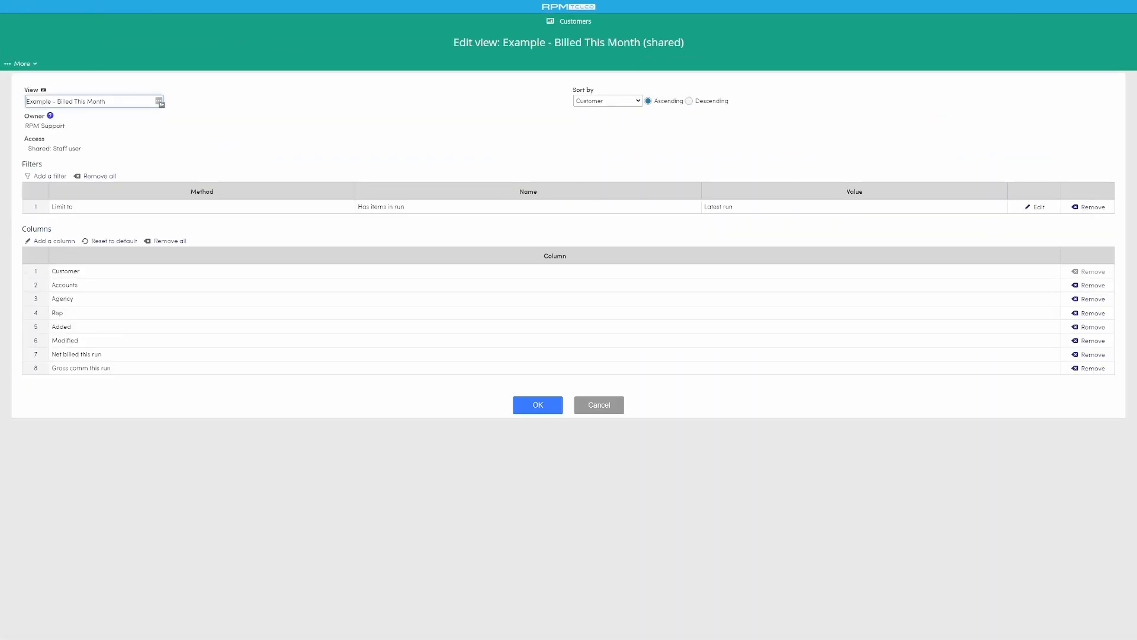
{"action": "left_click", "coordinate": [608, 102]}
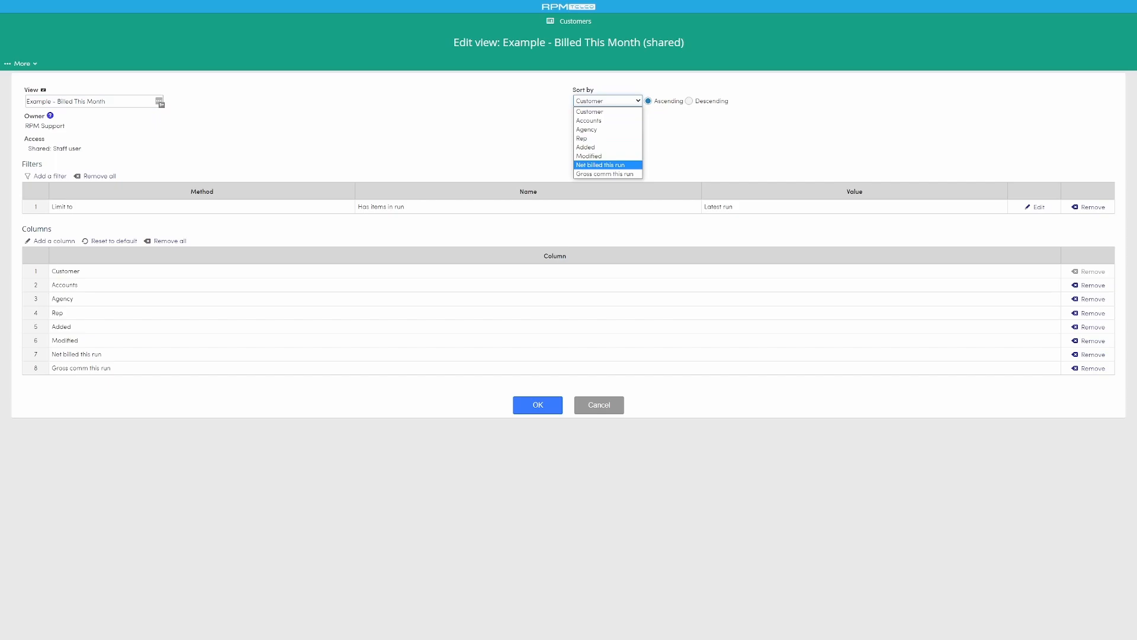
{"action": "left_click", "coordinate": [608, 165]}
{"action": "left_click", "coordinate": [689, 101]}
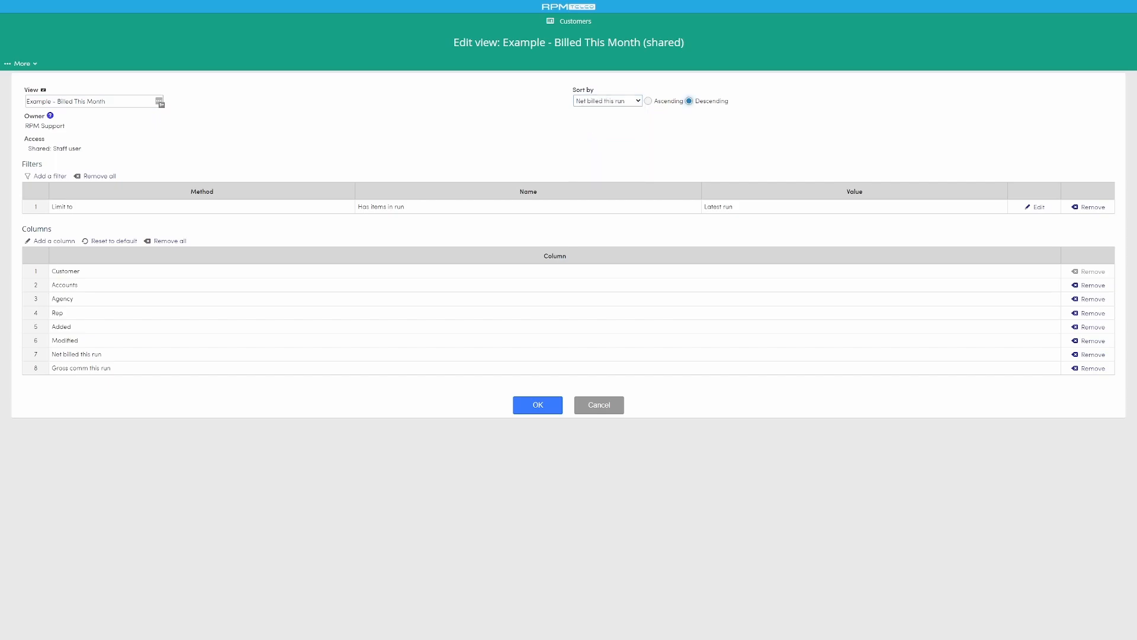
{"action": "left_click", "coordinate": [538, 404]}
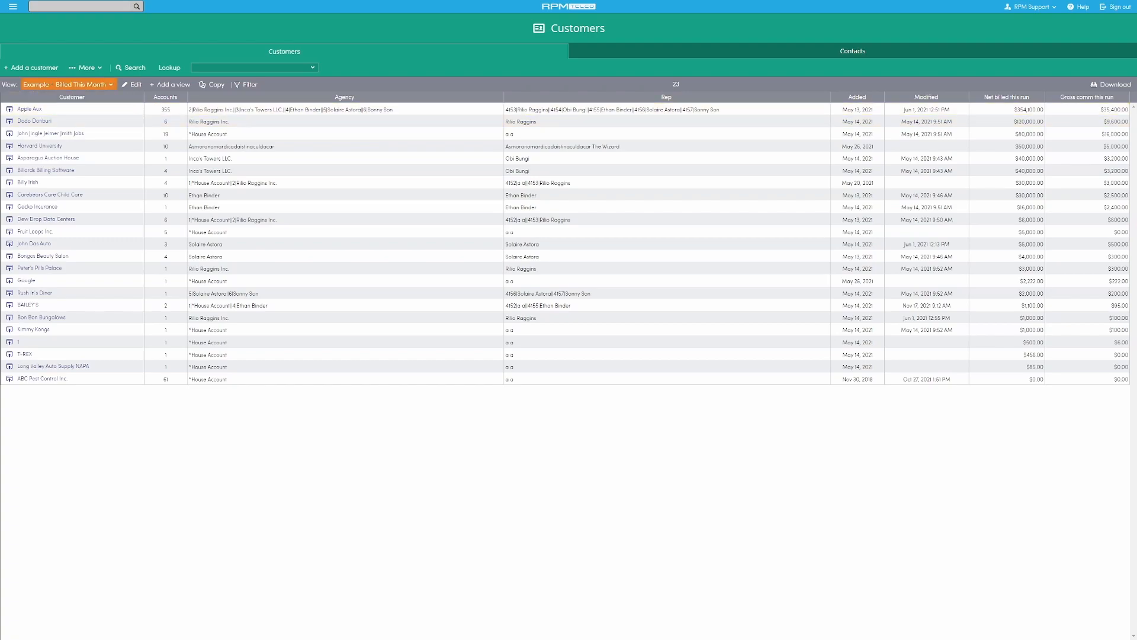
- Mark the Example - Billed This Month view as a favorite in the list of customer views
{"action": "left_click", "coordinate": [67, 84]}
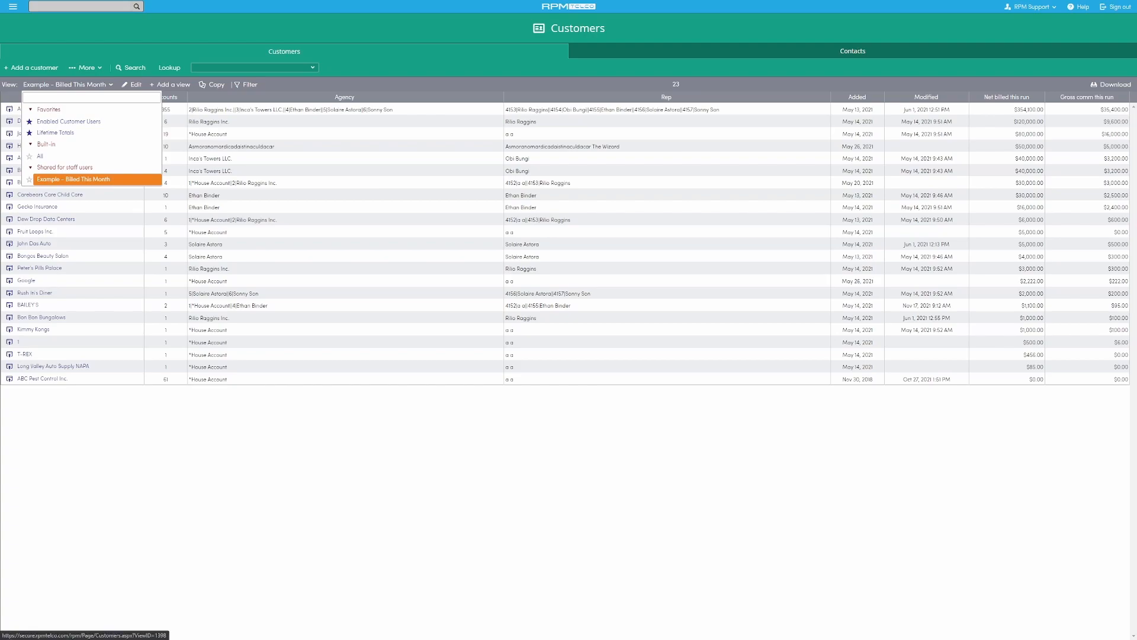
{"action": "left_click", "coordinate": [29, 180]}
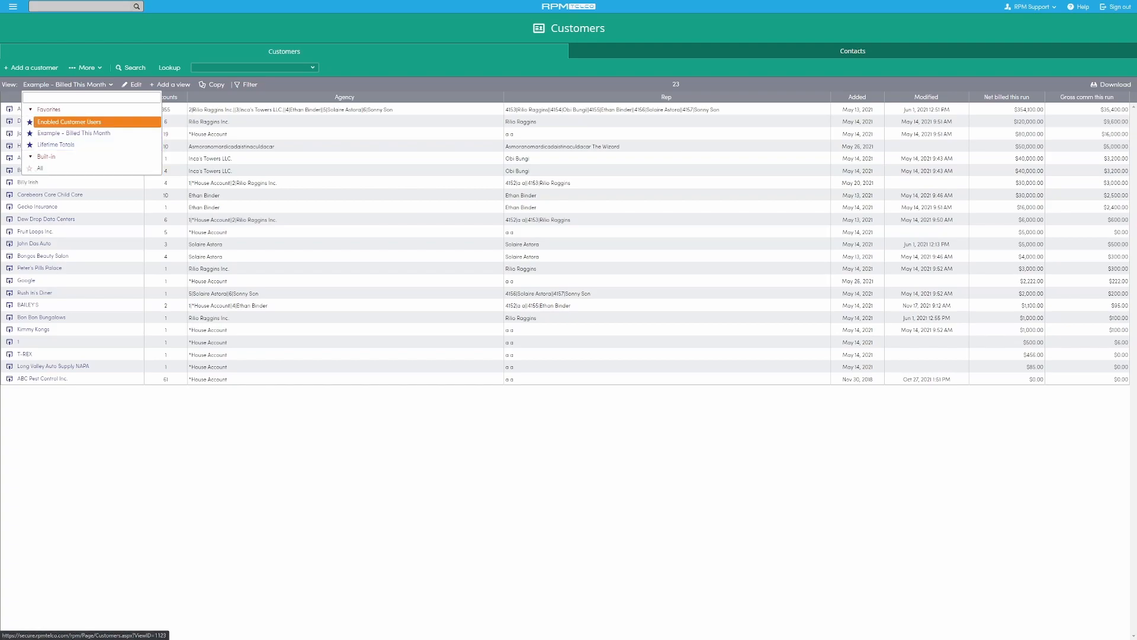
{"action": "key", "text": "Escape"}
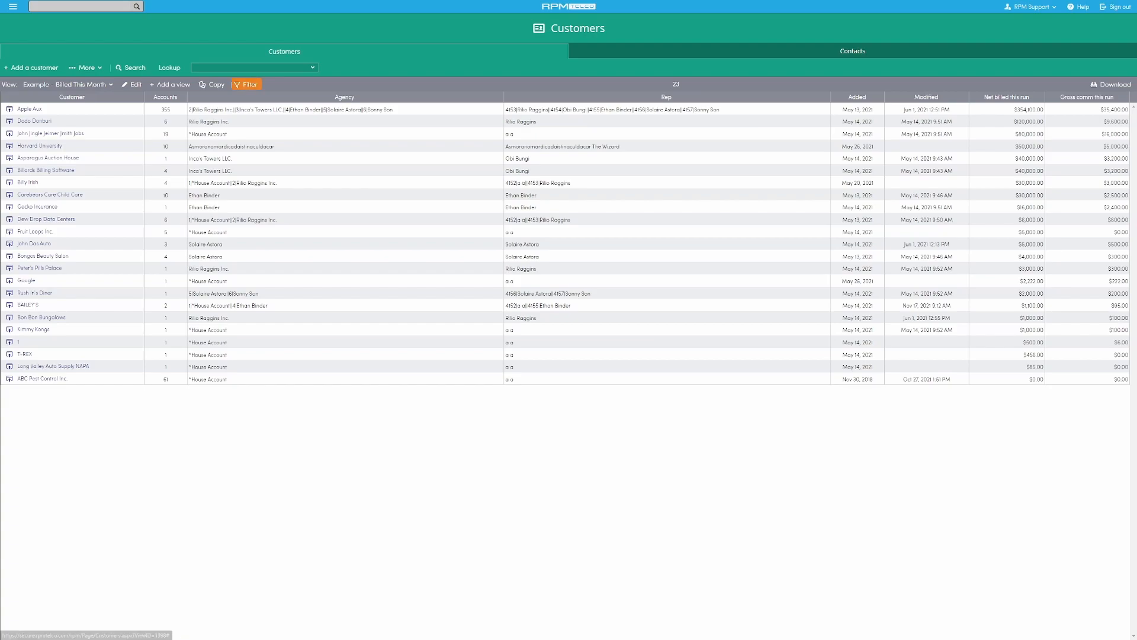
- Apply a quick filter limiting customers to those with an Added month of 0 months ago, and clear it again
{"action": "left_click", "coordinate": [247, 84]}
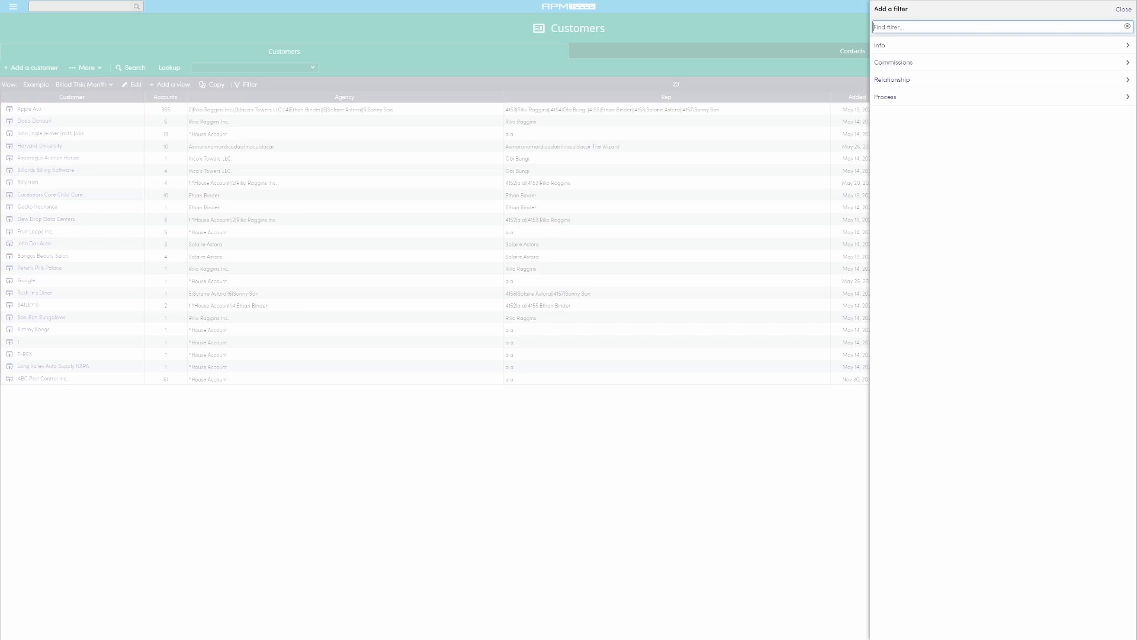
{"action": "left_click", "coordinate": [948, 45]}
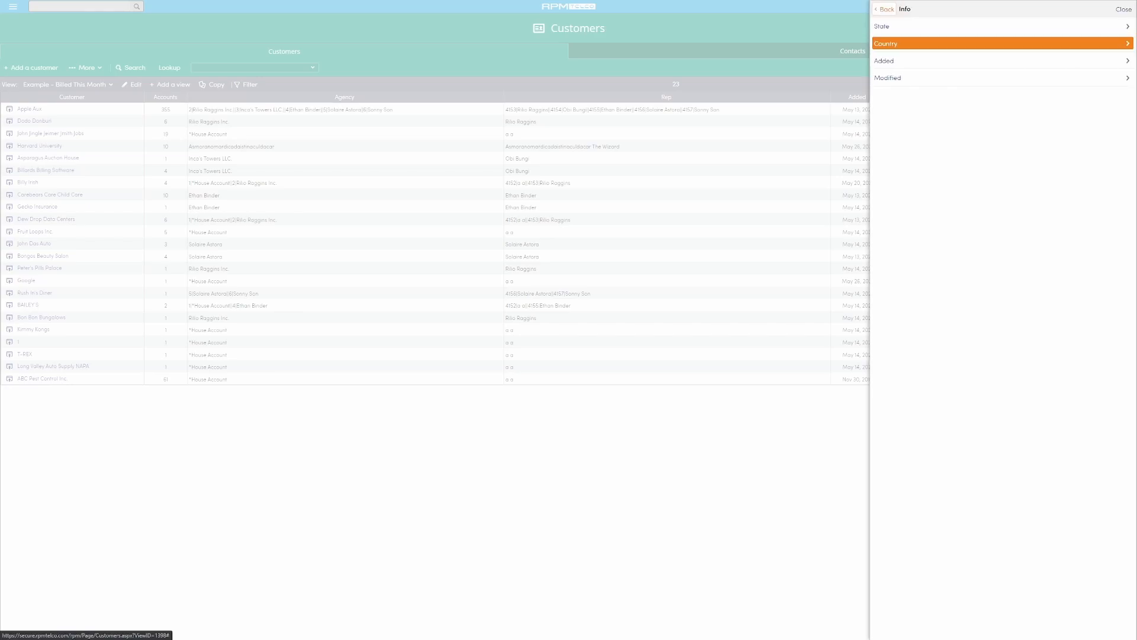
{"action": "left_click", "coordinate": [948, 60]}
{"action": "left_click", "coordinate": [900, 72]}
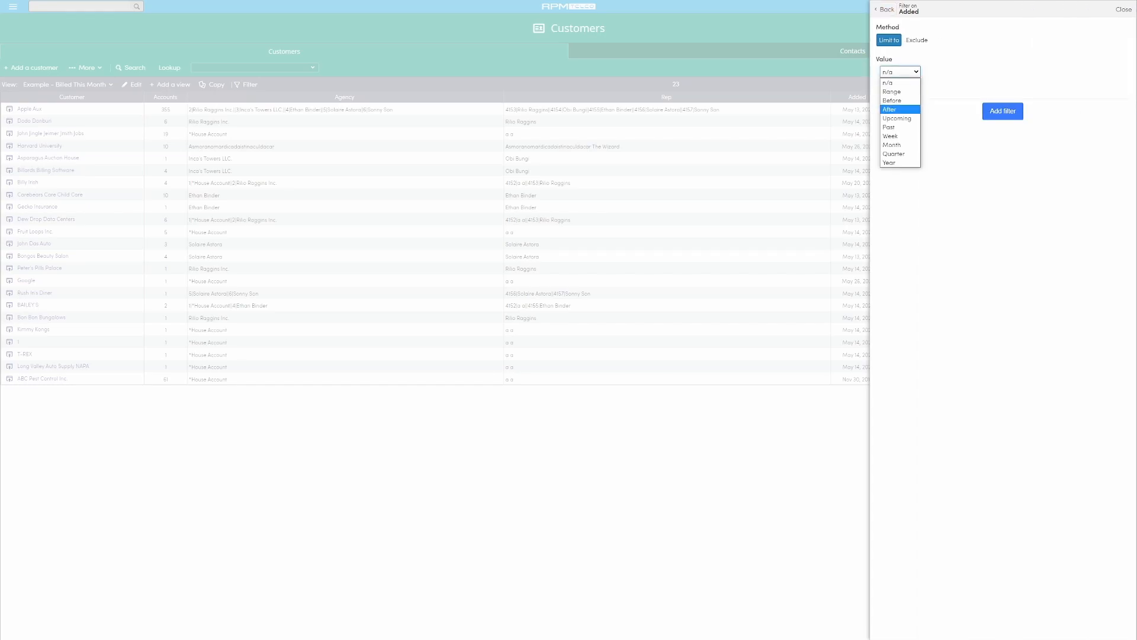
{"action": "left_click", "coordinate": [893, 145]}
{"action": "left_click", "coordinate": [914, 90]}
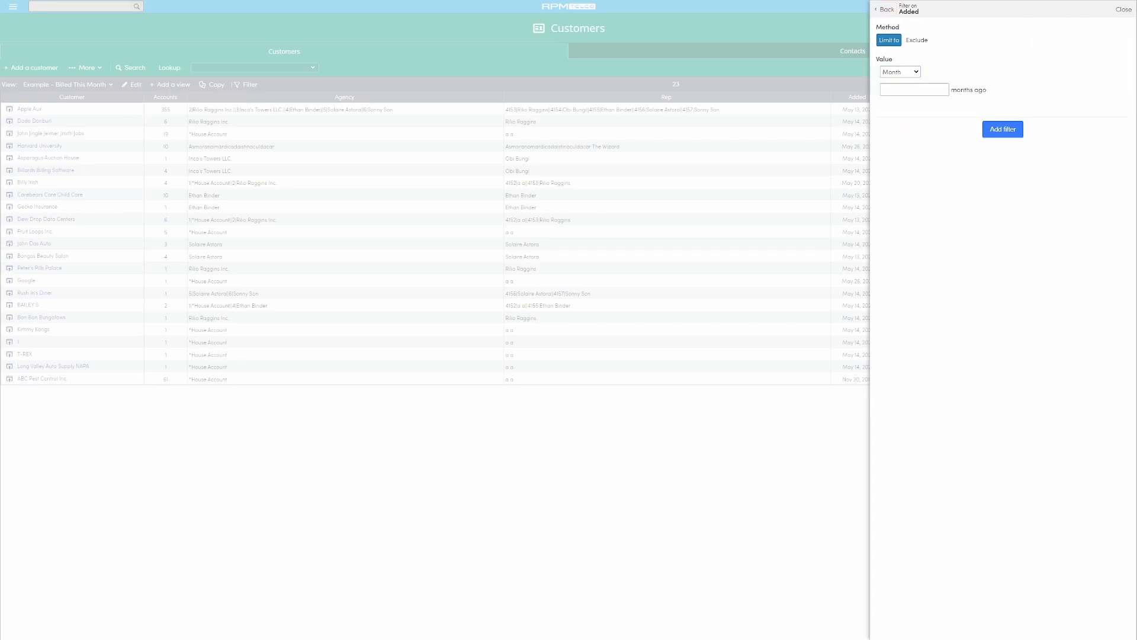
{"action": "type", "text": "0"}
{"action": "left_click", "coordinate": [1003, 129]}
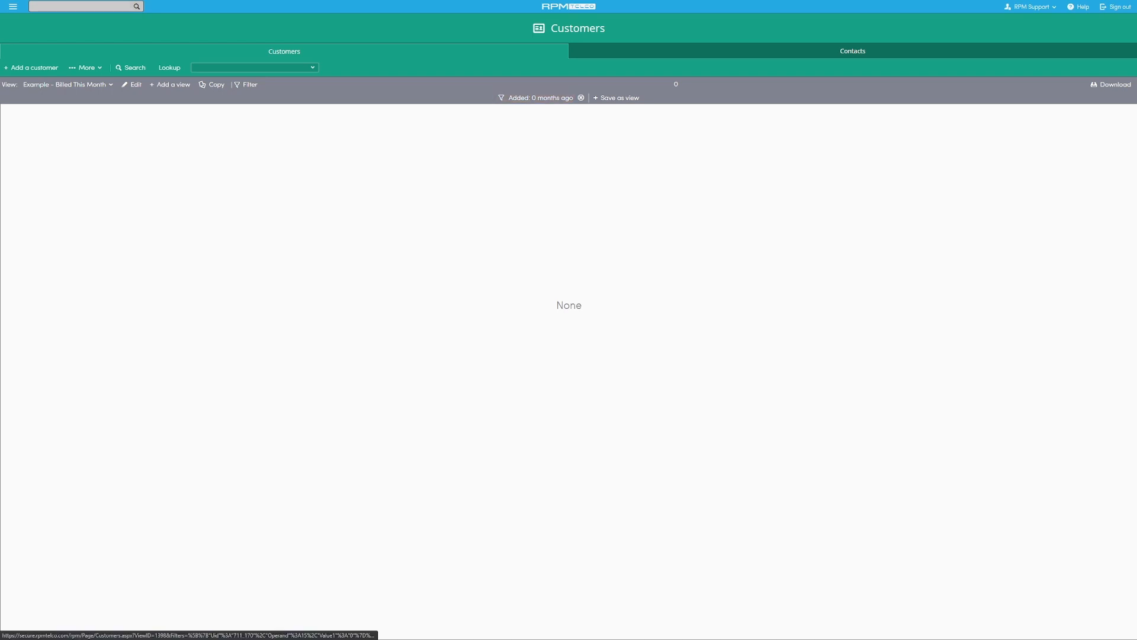
{"action": "left_click", "coordinate": [582, 98]}
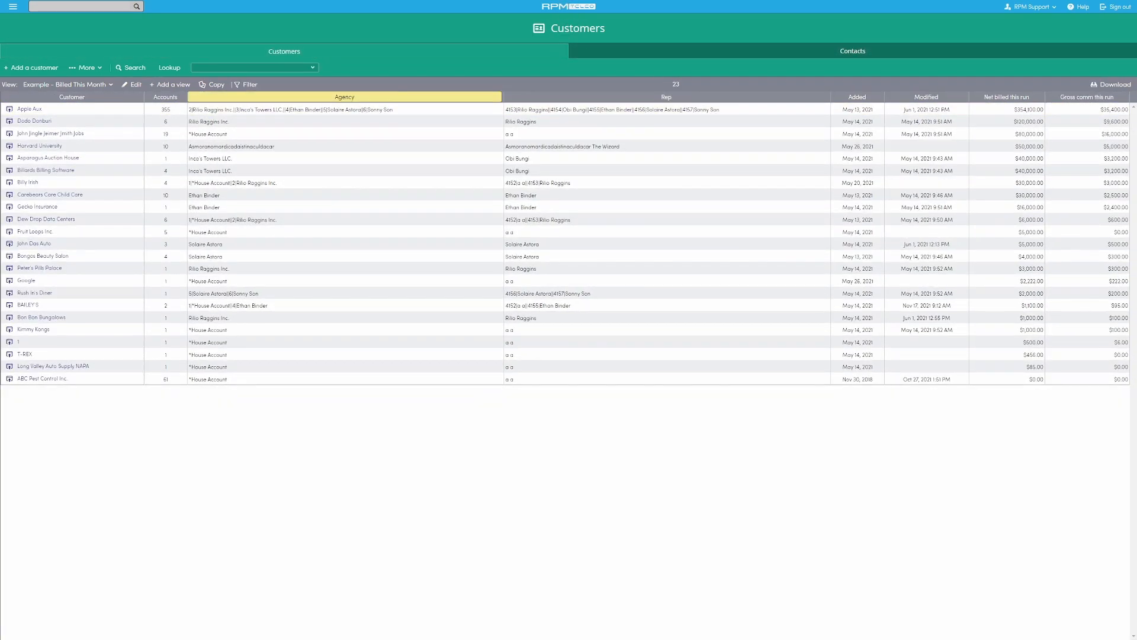
- Apply a quick filter limiting the customer list to those whose State is Alaska
{"action": "left_click", "coordinate": [246, 84]}
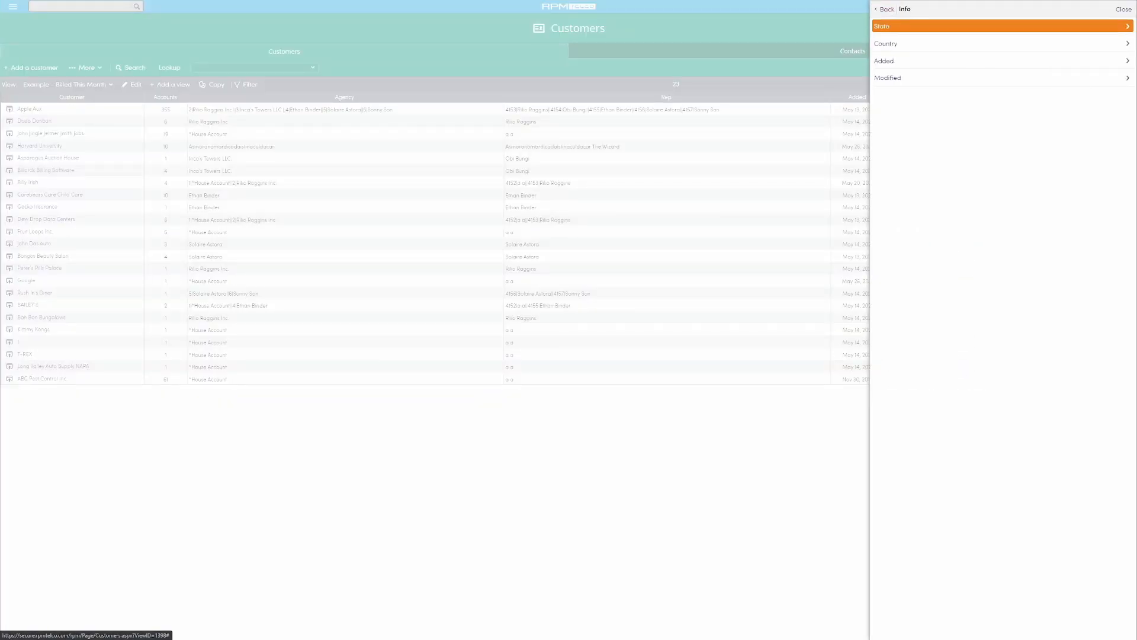
{"action": "left_click", "coordinate": [948, 26]}
{"action": "left_click", "coordinate": [940, 71]}
{"action": "left_click", "coordinate": [907, 96]}
{"action": "left_click", "coordinate": [1010, 112]}
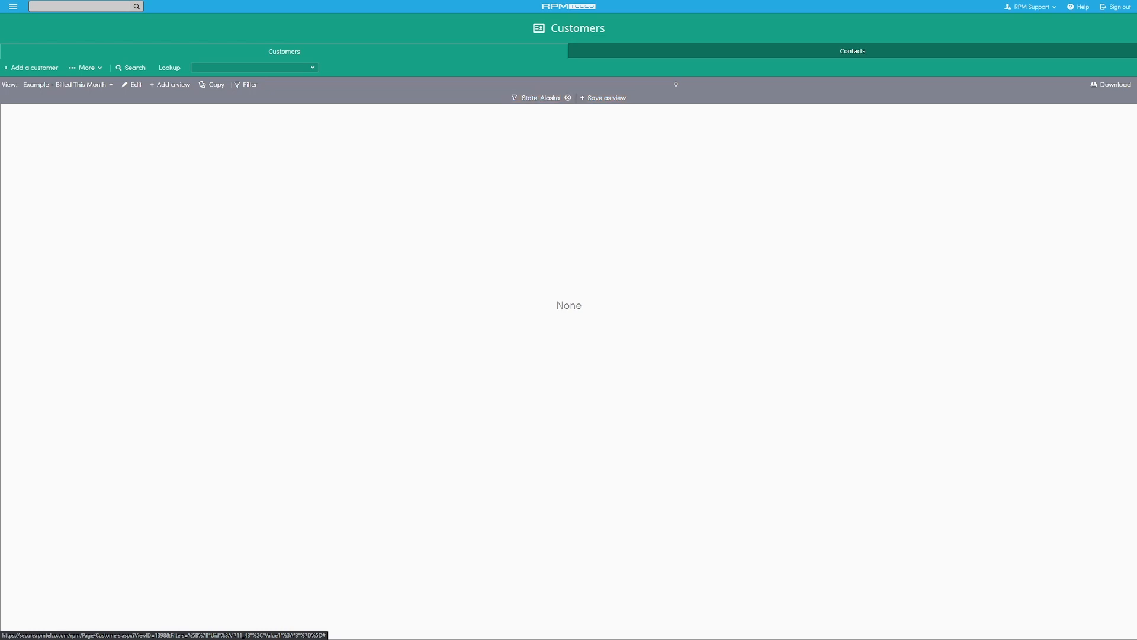
- Save the filtered list as a new view, removing the State filter from the copy before confirming
{"action": "left_click", "coordinate": [603, 98]}
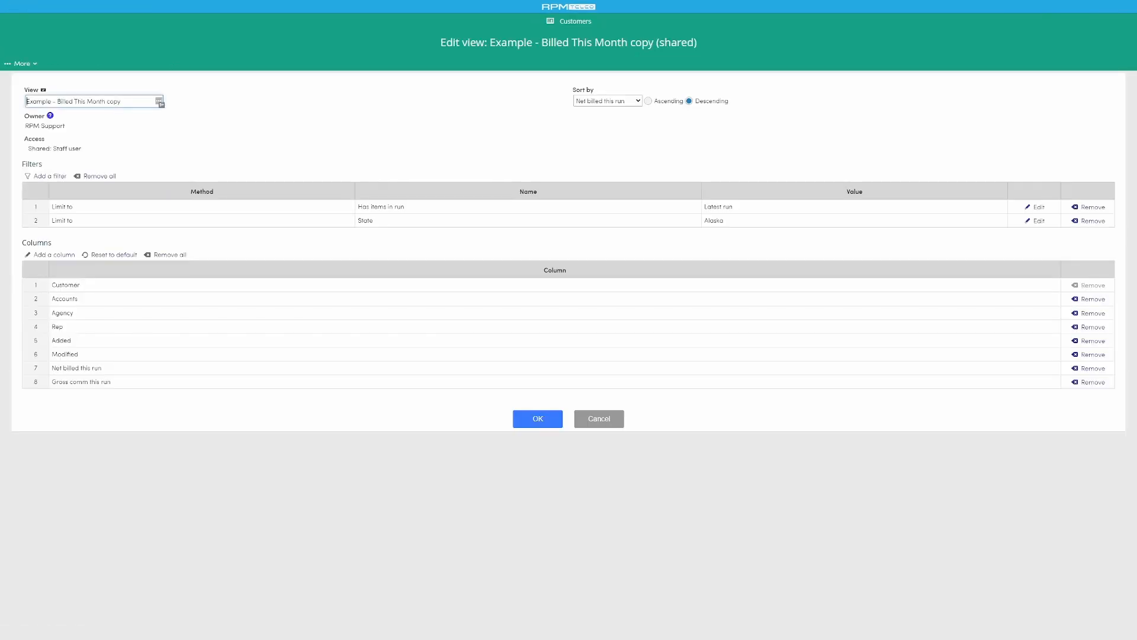
{"action": "left_click", "coordinate": [1089, 220]}
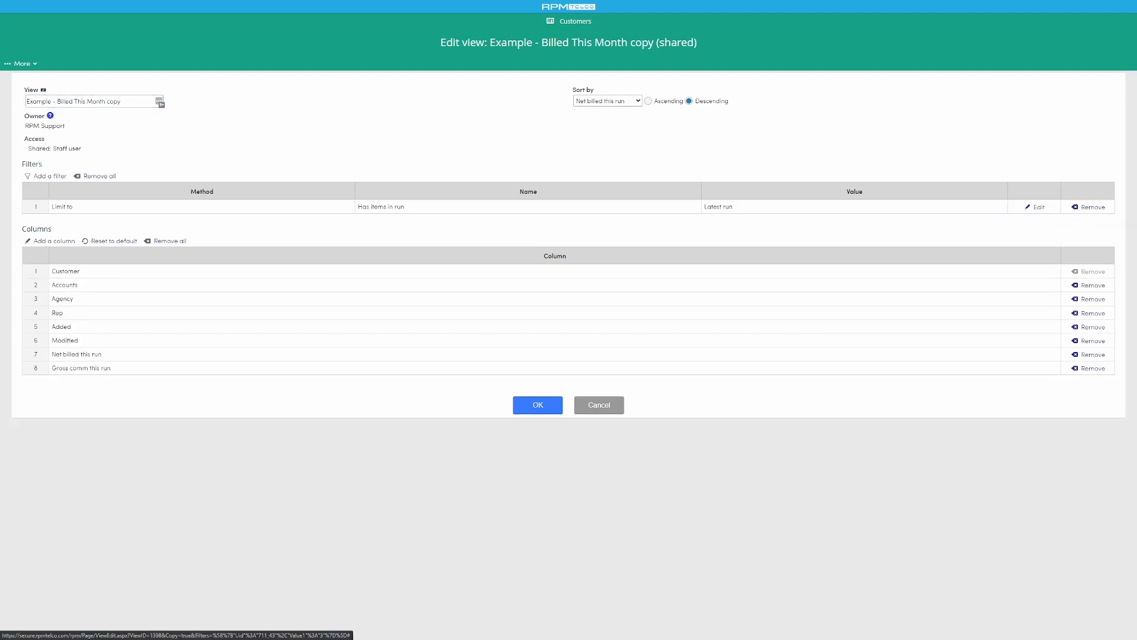
{"action": "left_click", "coordinate": [539, 406]}
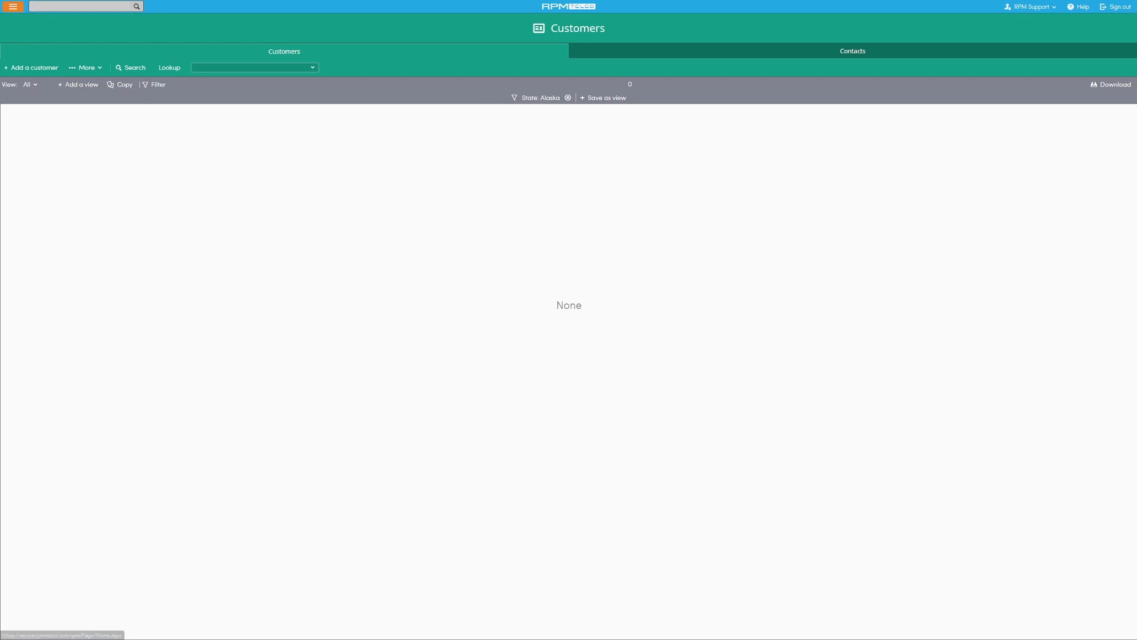
- Open the Order process and examine the built-in, private and shared views available for it
{"action": "left_click", "coordinate": [12, 6]}
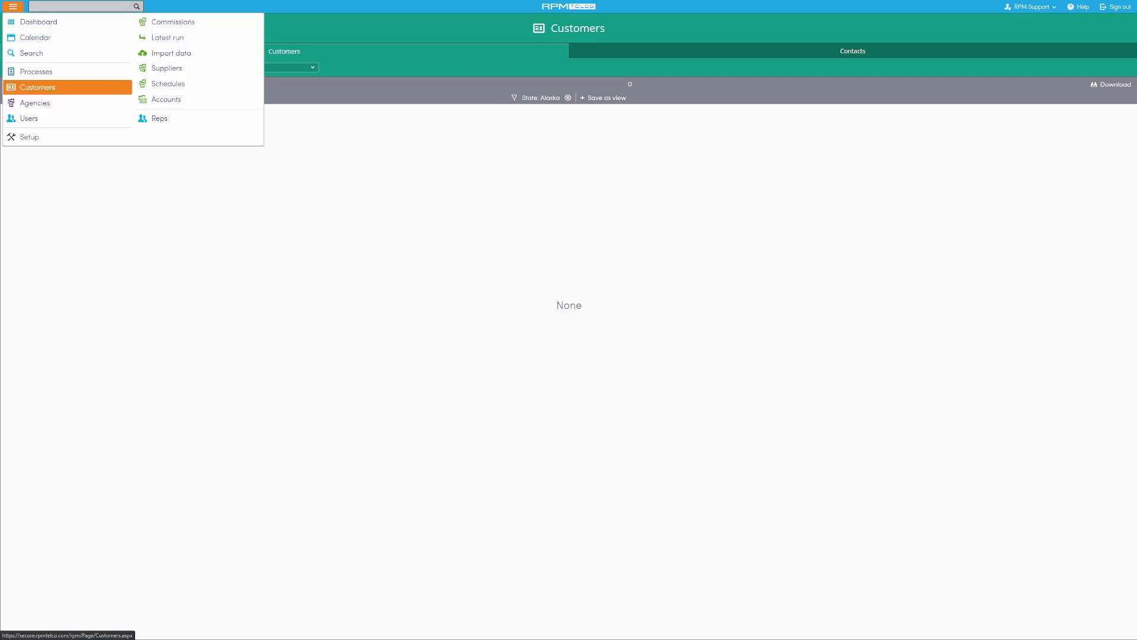
{"action": "left_click", "coordinate": [36, 71]}
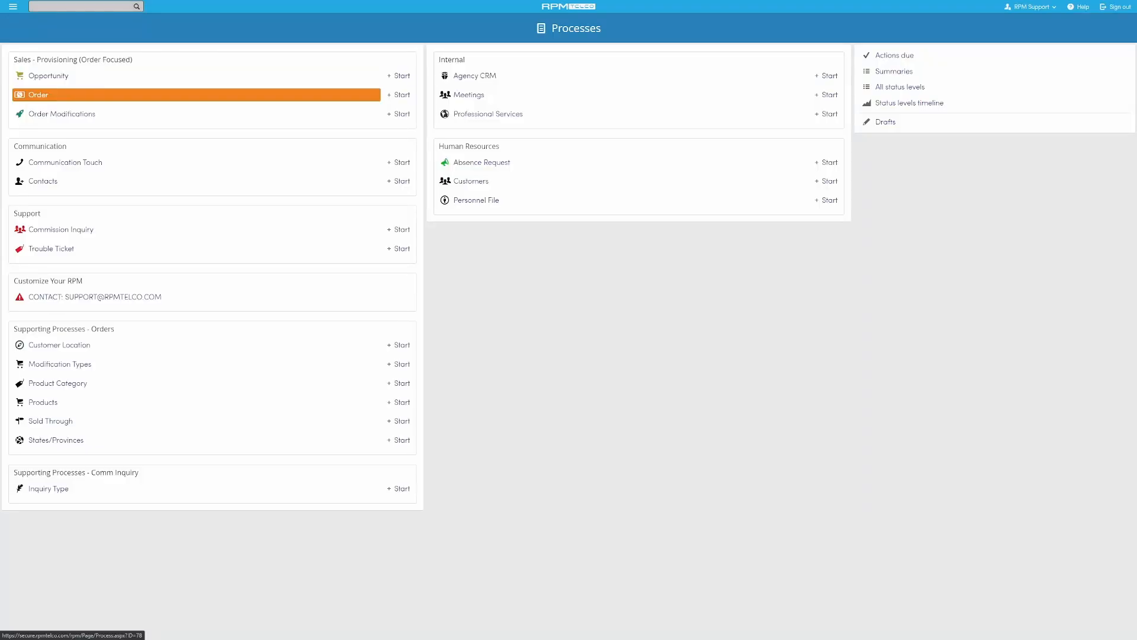
{"action": "left_click", "coordinate": [118, 95]}
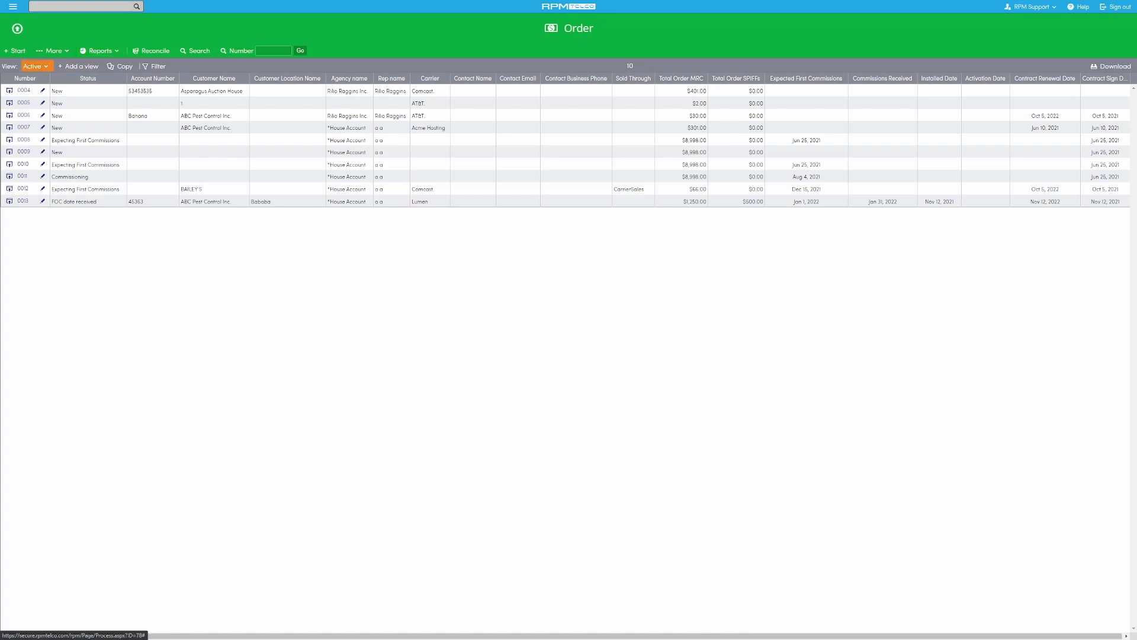
{"action": "left_click", "coordinate": [33, 66]}
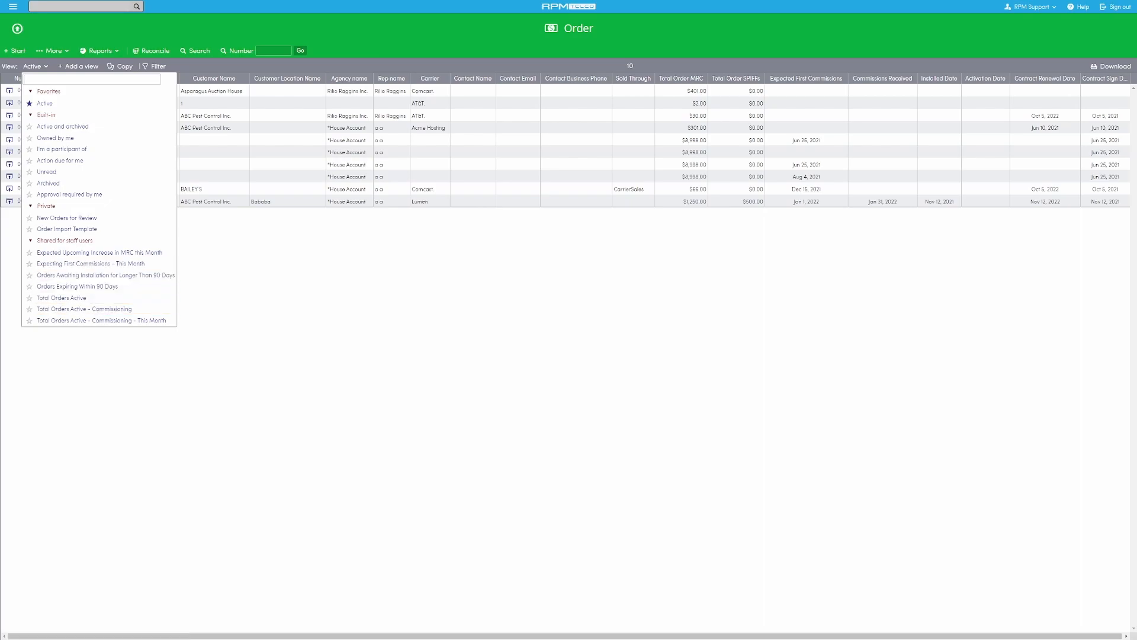
{"action": "left_click", "coordinate": [356, 29]}
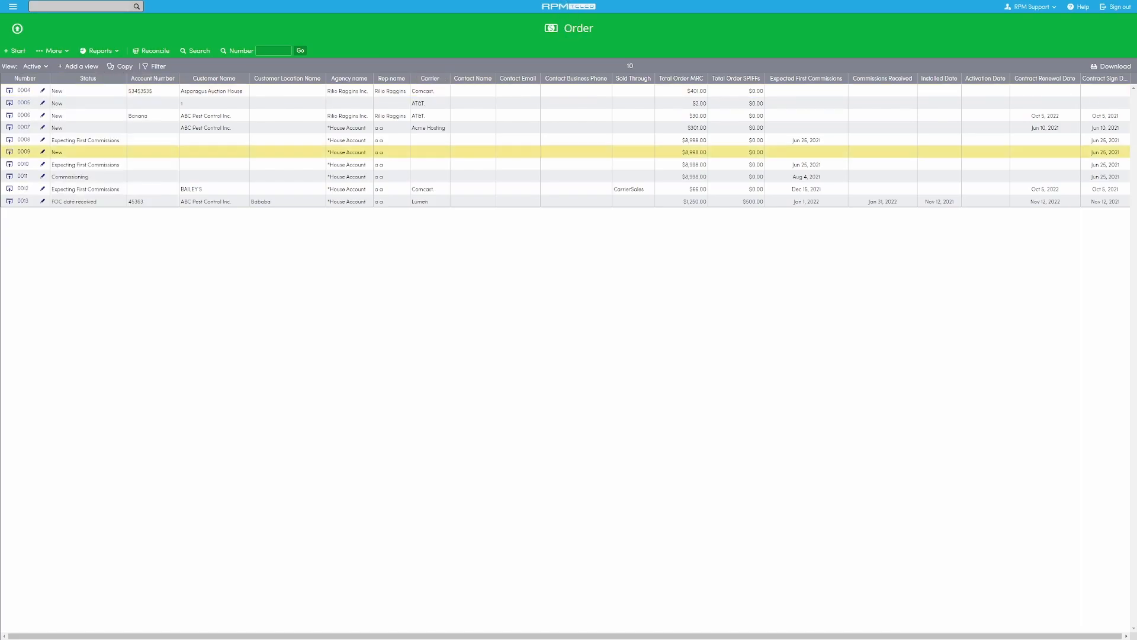
- Go to the Orders Management dashboard and open the orders behind Orders Pending Installation for Longer than 90 Days
{"action": "left_click", "coordinate": [569, 7]}
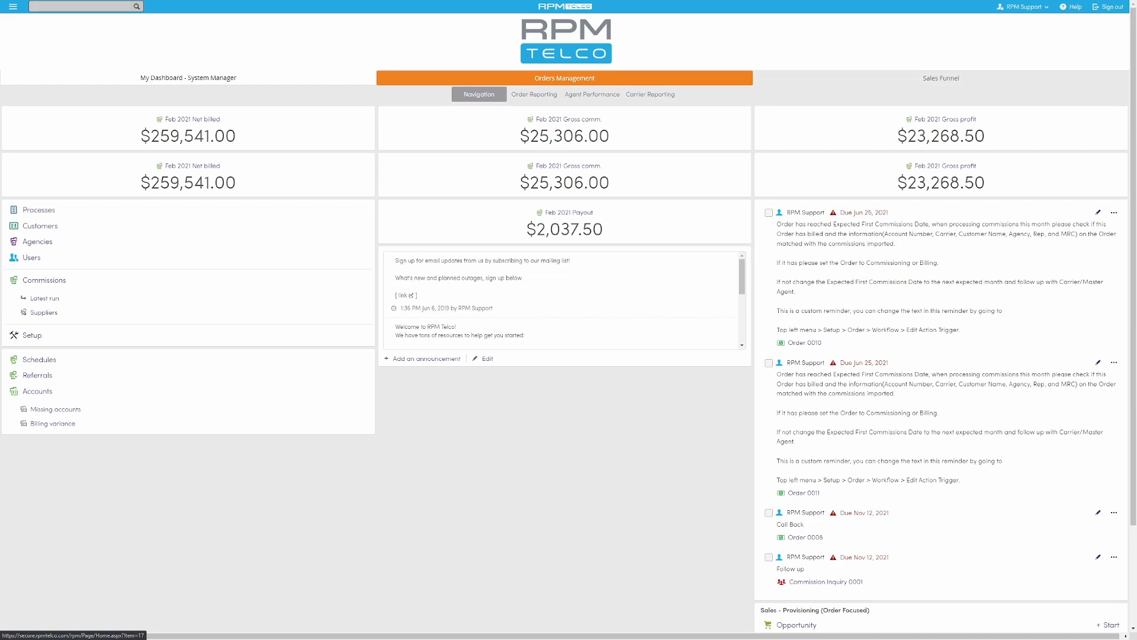
{"action": "left_click", "coordinate": [565, 78]}
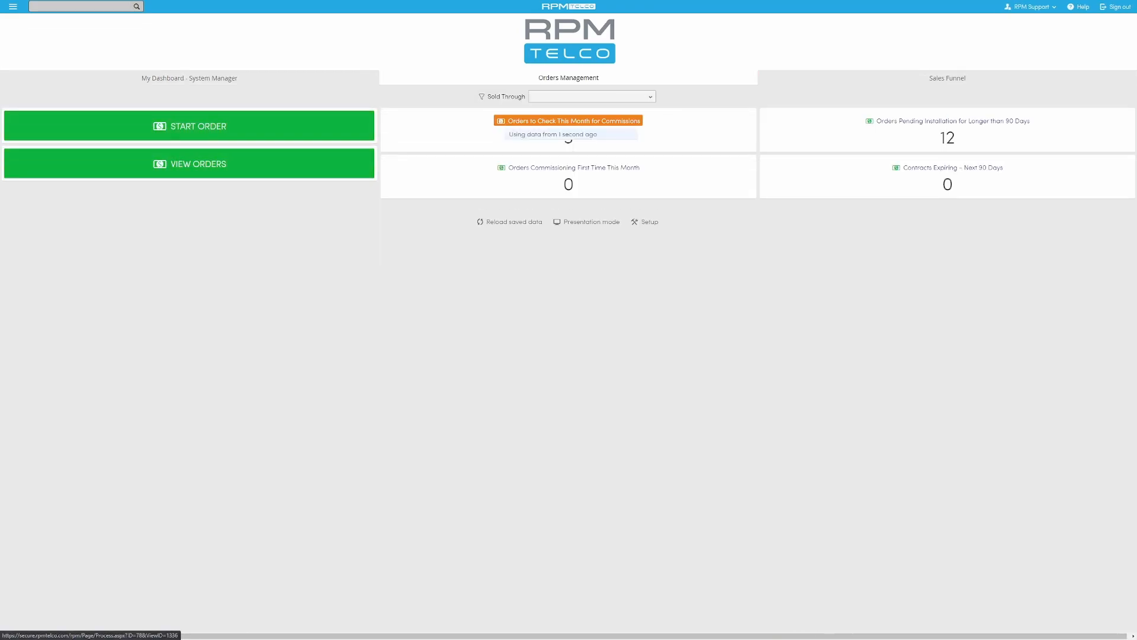
{"action": "left_click", "coordinate": [948, 121]}
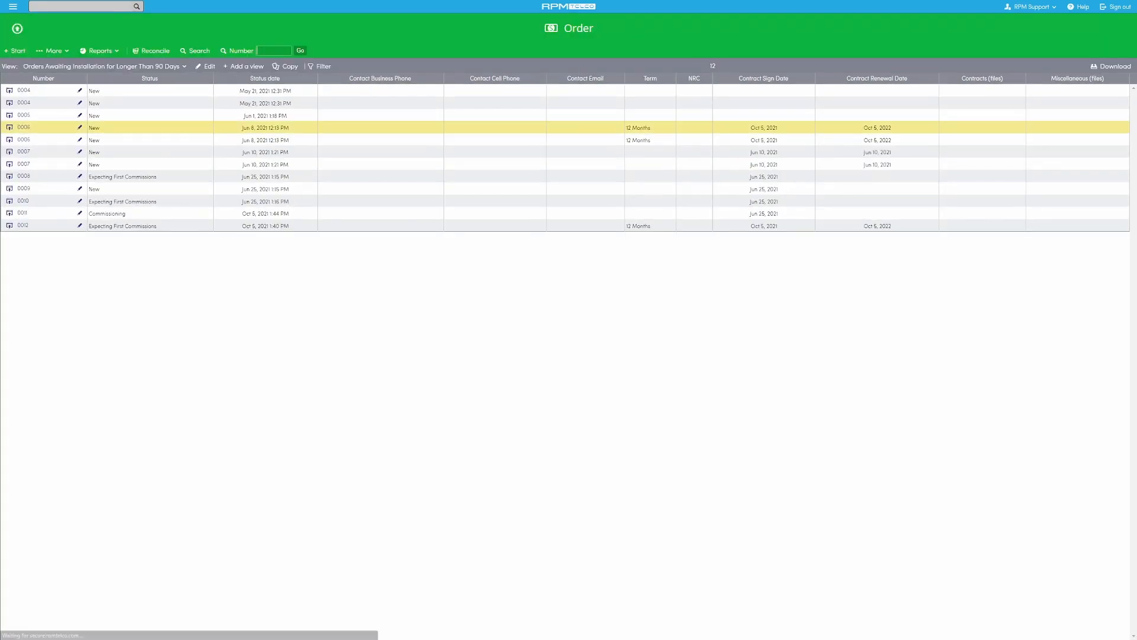